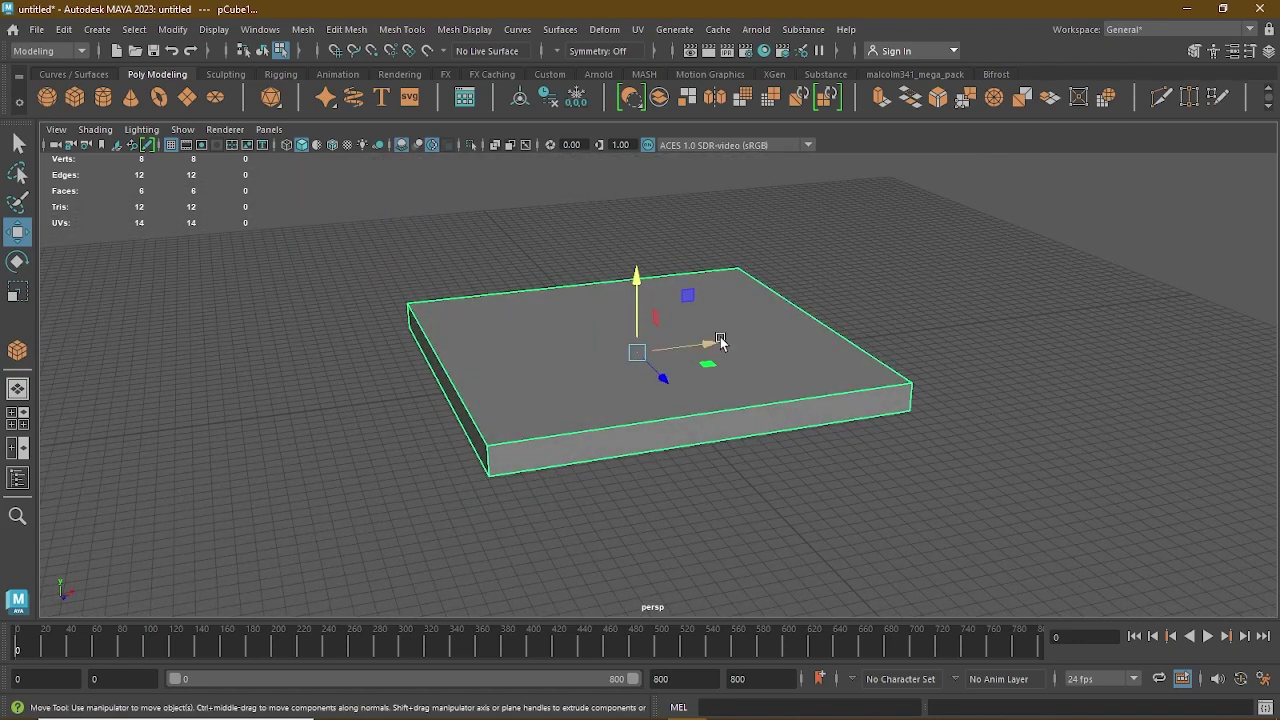
Step: Set the Insert Edge Loop tool to multiple edge loops with two loops per insertion
mouse_move(755, 390)
left_mouse_down("alt")
mouse_move(737, 400)
mouse_move(760, 405)
left_mouse_up("alt")
left_click(402, 29)
left_click(440, 153)
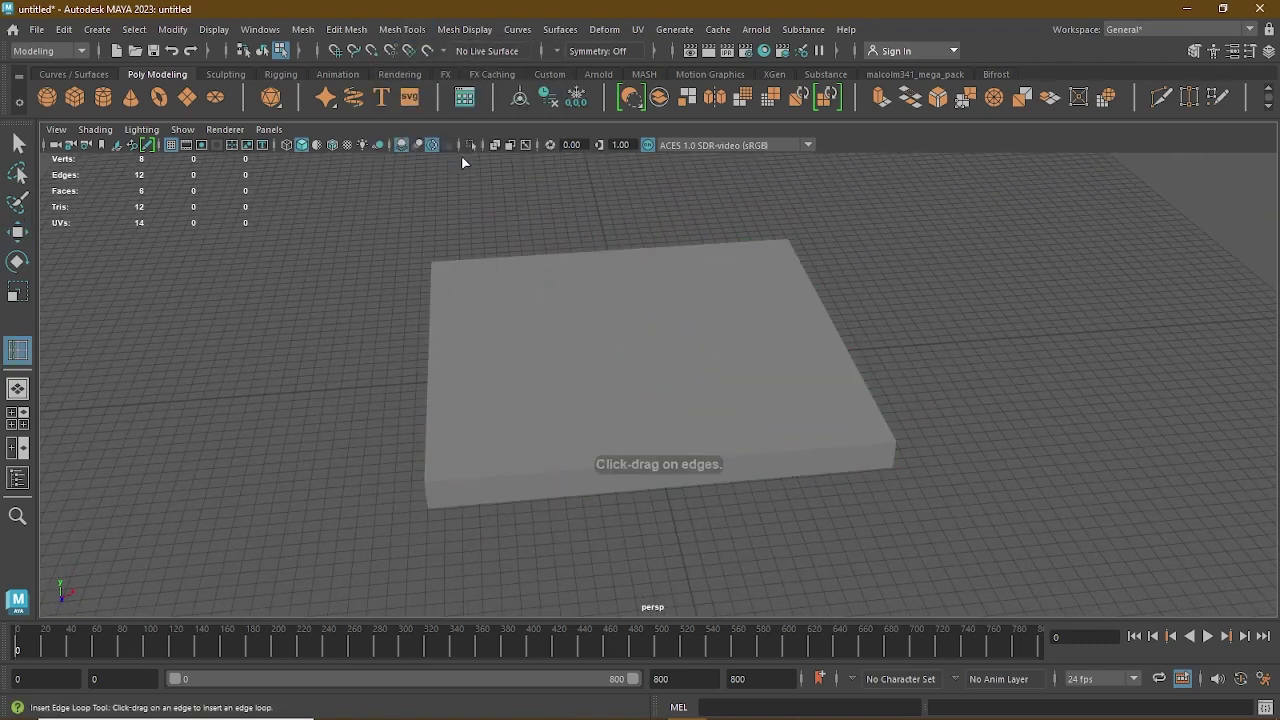
left_click(402, 29)
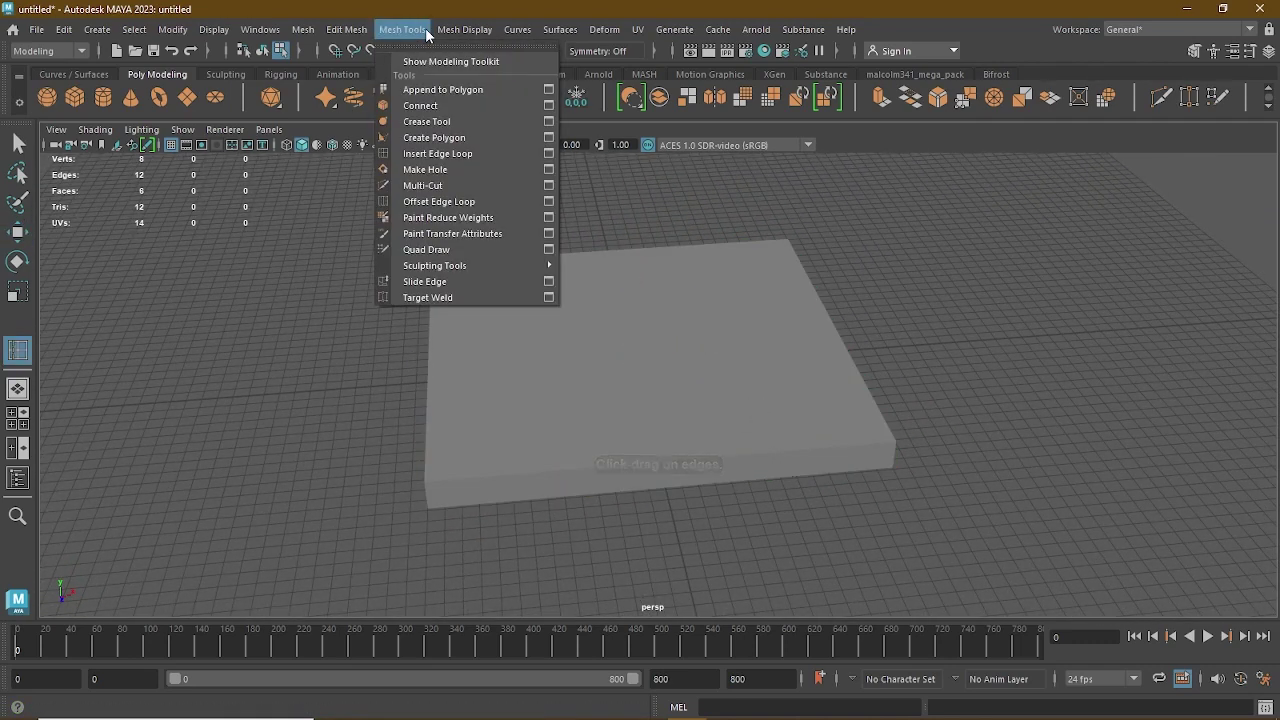
left_click(548, 153)
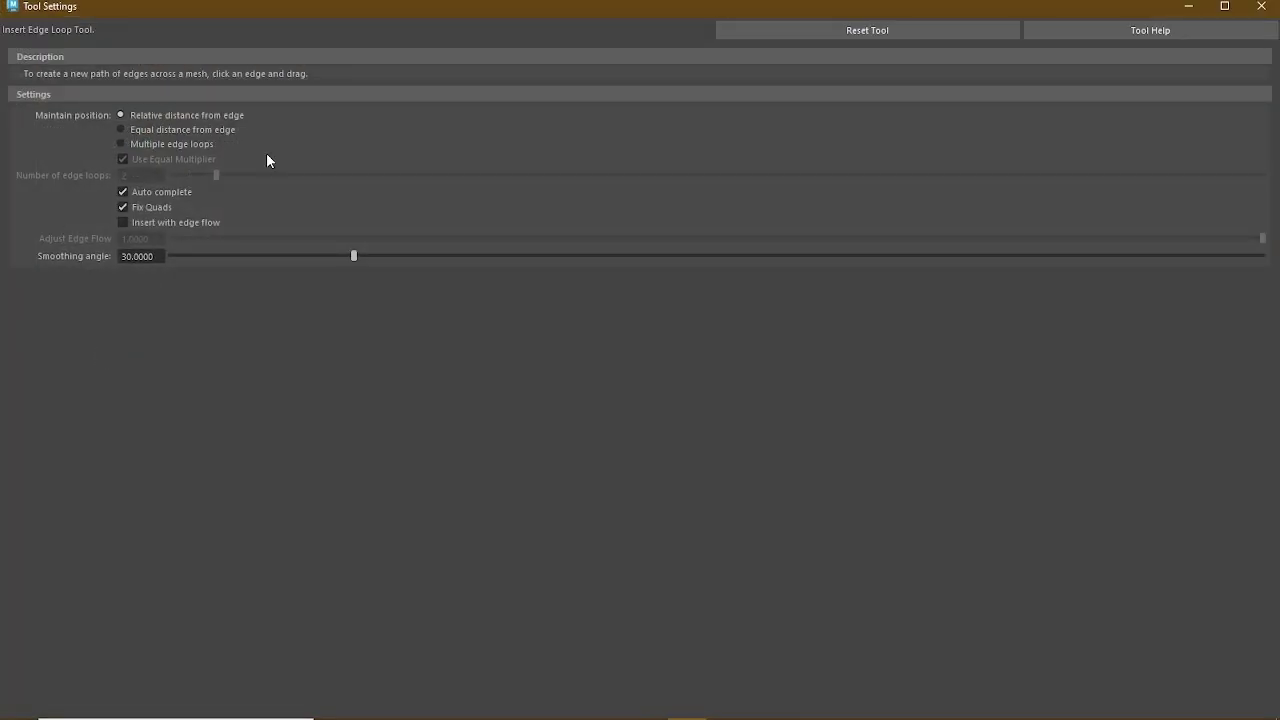
left_click_drag(578, 73, 743, 303)
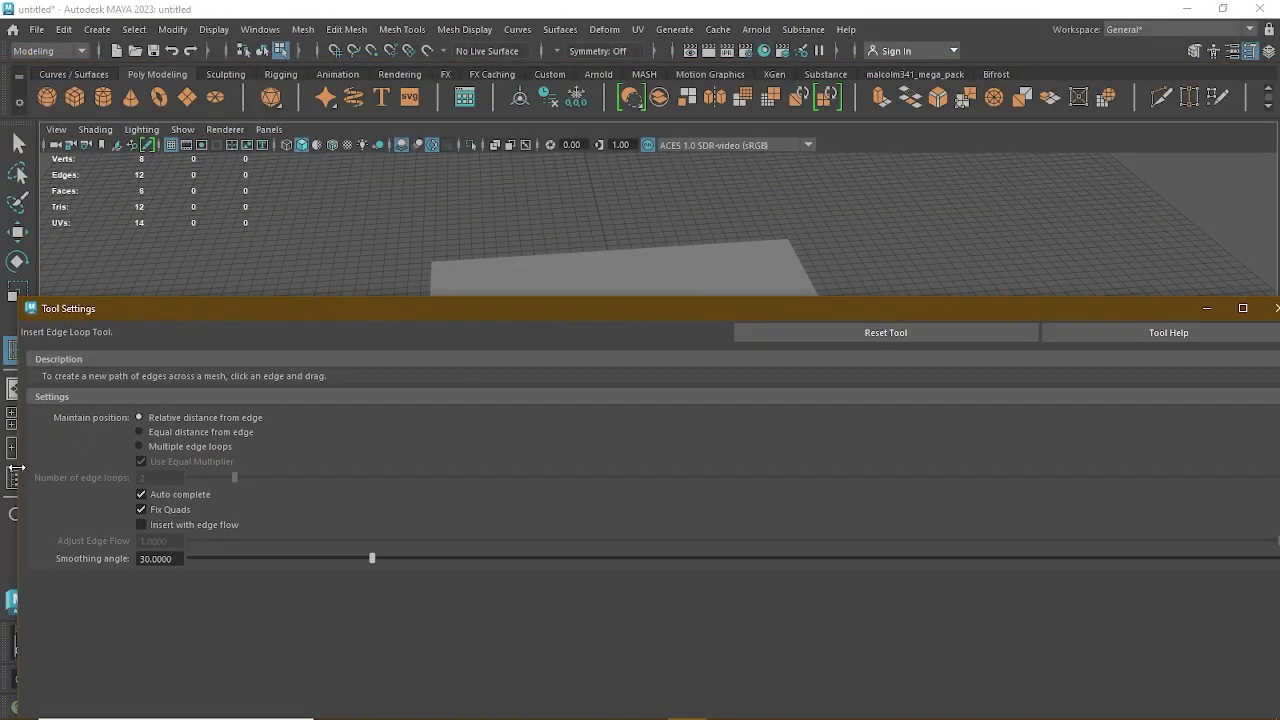
left_click_drag(17, 470, 838, 403)
left_click_drag(953, 316, 931, 86)
left_click(953, 223)
left_click(1187, 87)
Step: Insert two edge loops across the flat slab and scale them apart towards two opposite edges
left_click(556, 445)
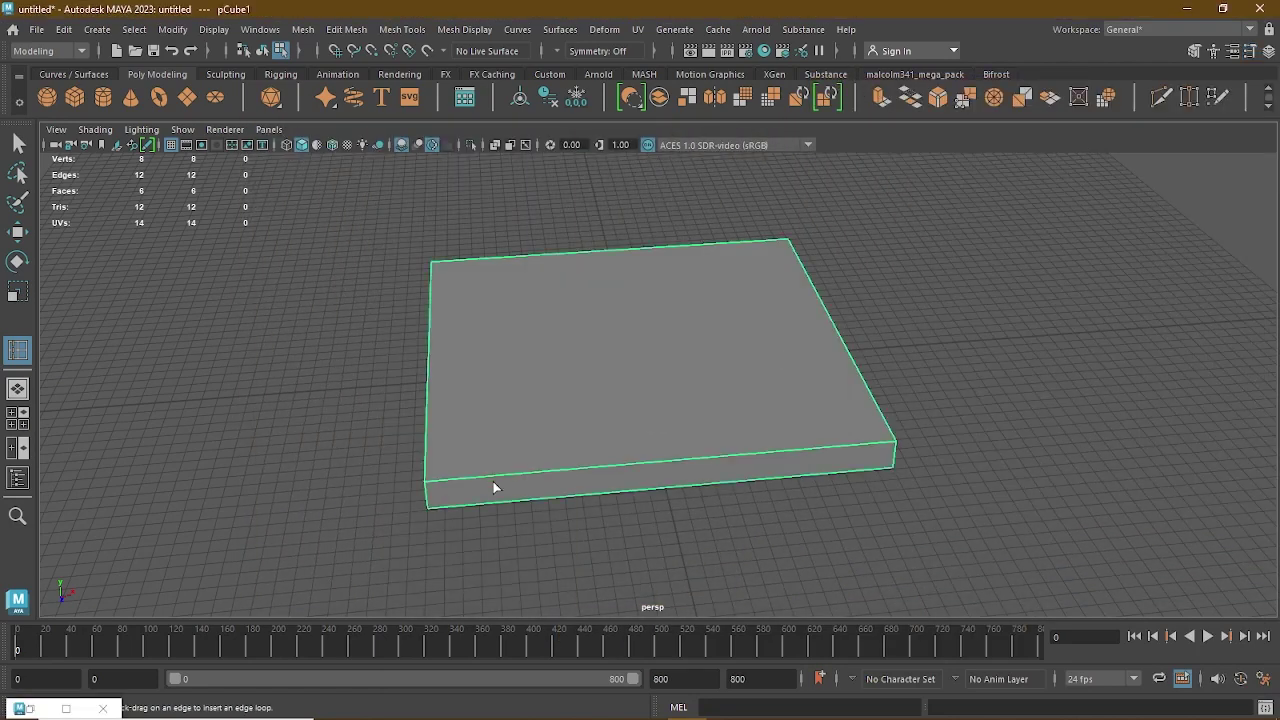
left_click(492, 483)
key("t")
left_click_drag(706, 347, 812, 327)
Step: Insert two edge loops across the slab in the perpendicular direction and scale them apart towards the other two edges
left_click_drag(640, 404, 231, 400, "alt")
left_click(31, 338)
left_click(607, 491)
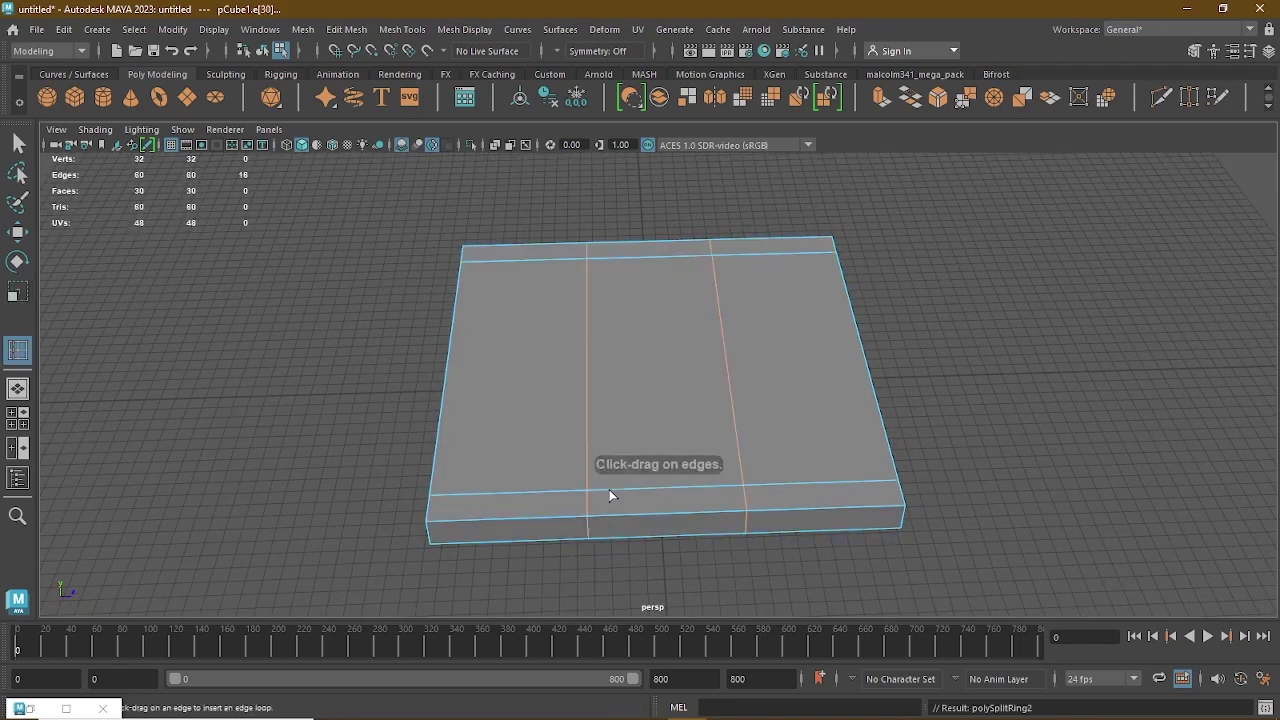
key("r")
left_click_drag(734, 370, 849, 366)
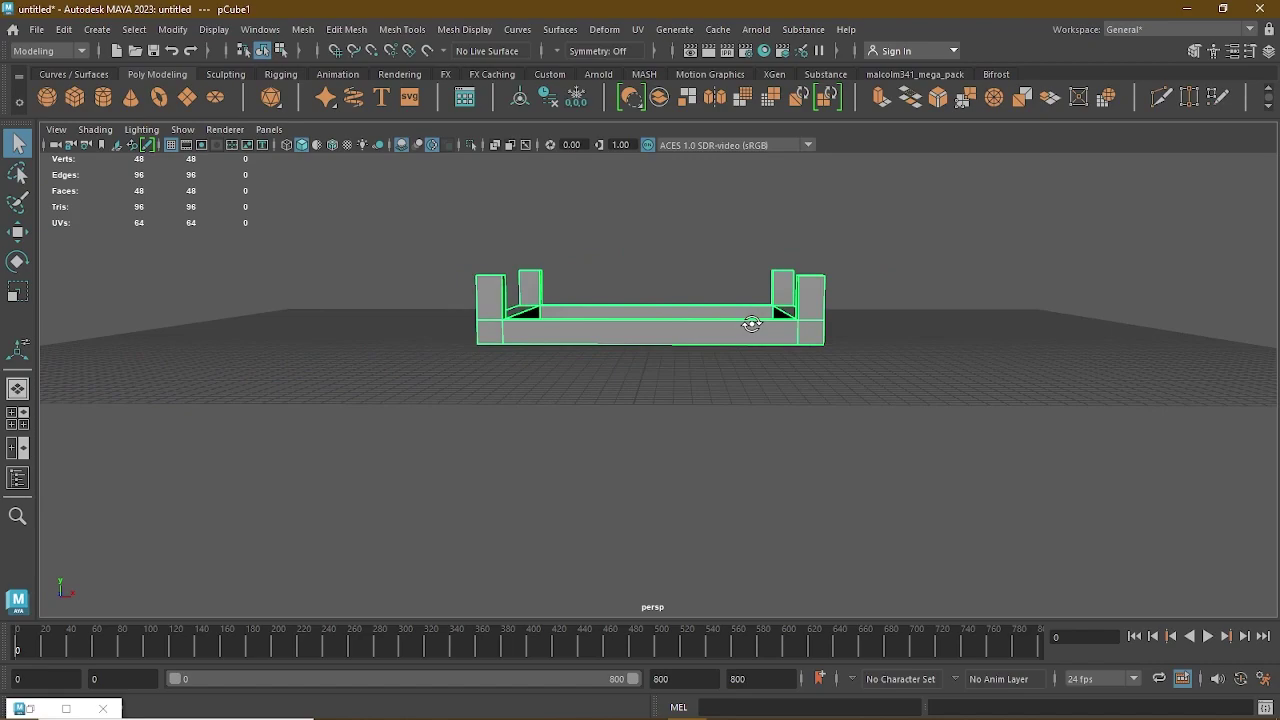
Step: In the side view, move the outer top and bottom vertices of the rear corner posts outward together
left_click_drag(749, 320, 693, 334, "alt")
right_click_drag(761, 287, 705, 260)
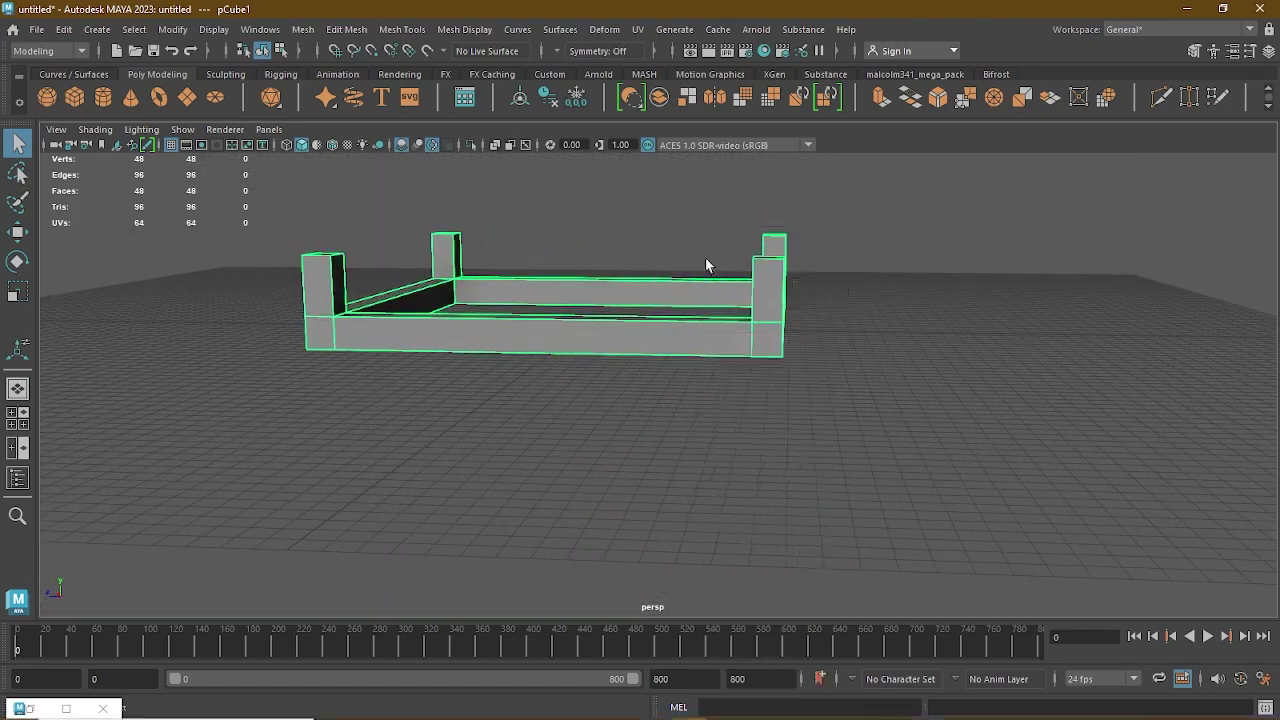
left_click_drag(706, 260, 717, 254, "alt")
left_click(755, 337)
key("space")
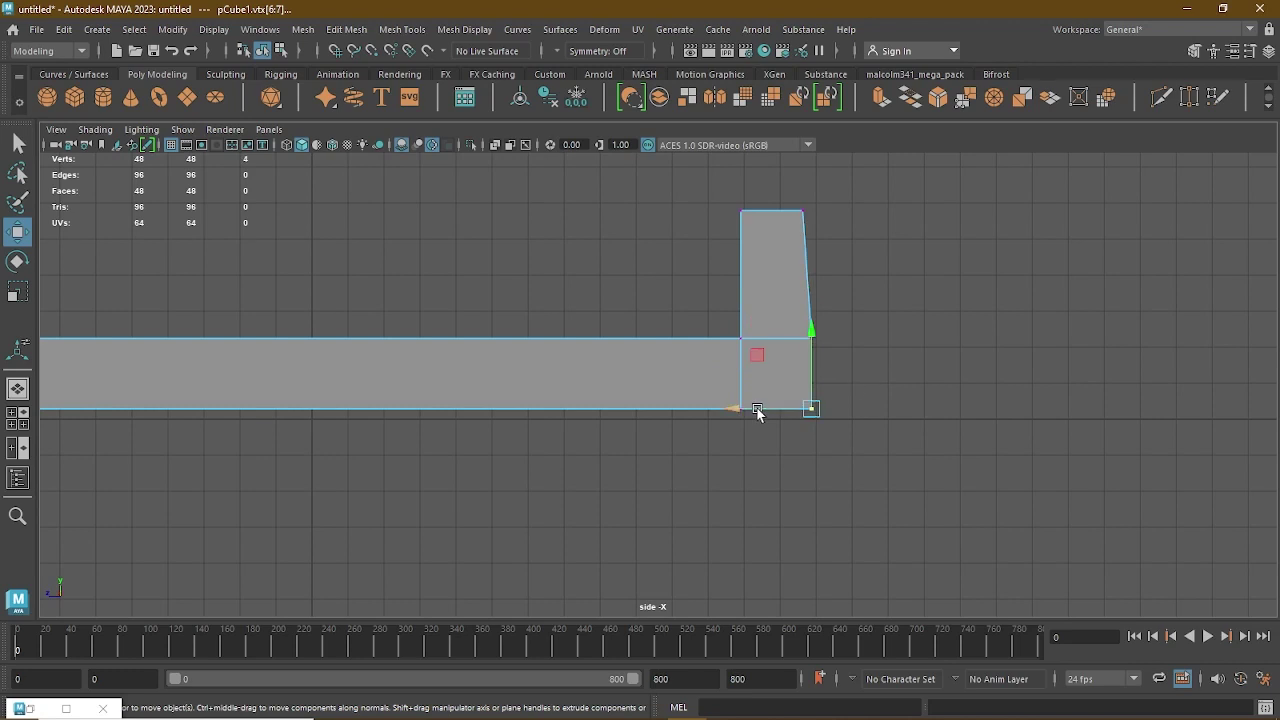
left_click_drag(735, 408, 757, 408)
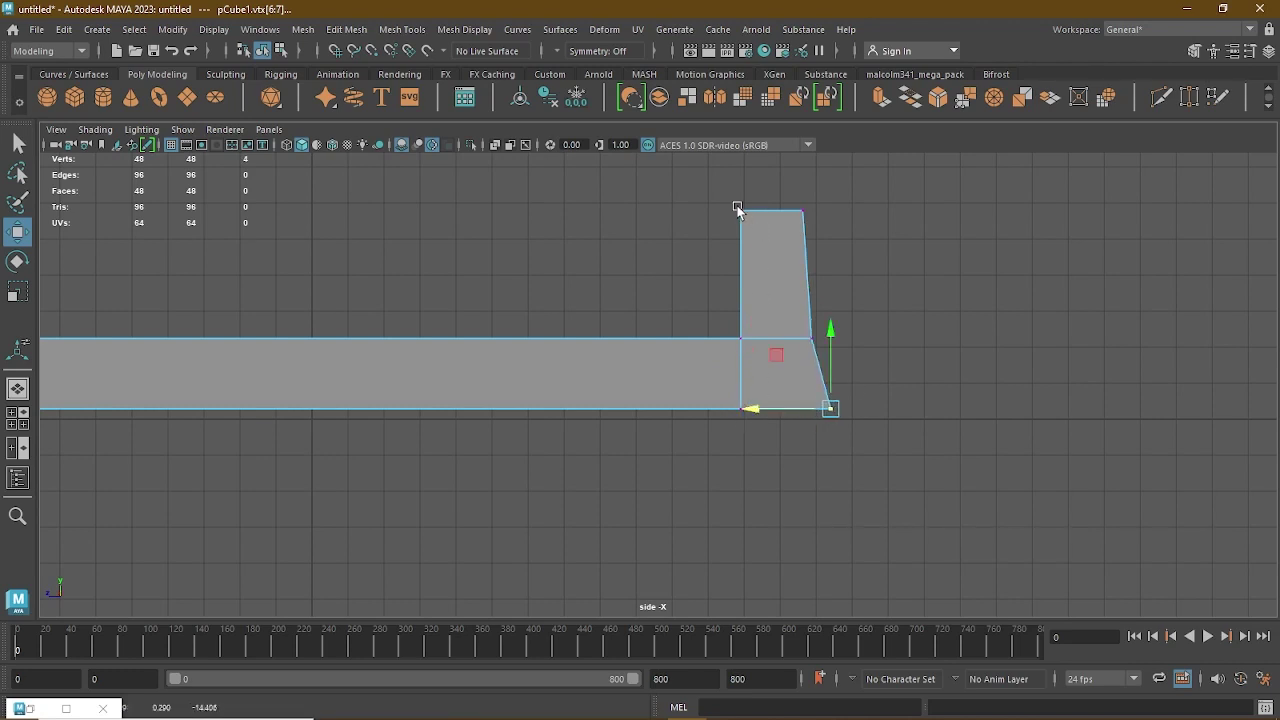
left_click_drag(726, 188, 815, 222)
key("ctrl+z")
key("ctrl+z")
left_click_drag(747, 309, 777, 302)
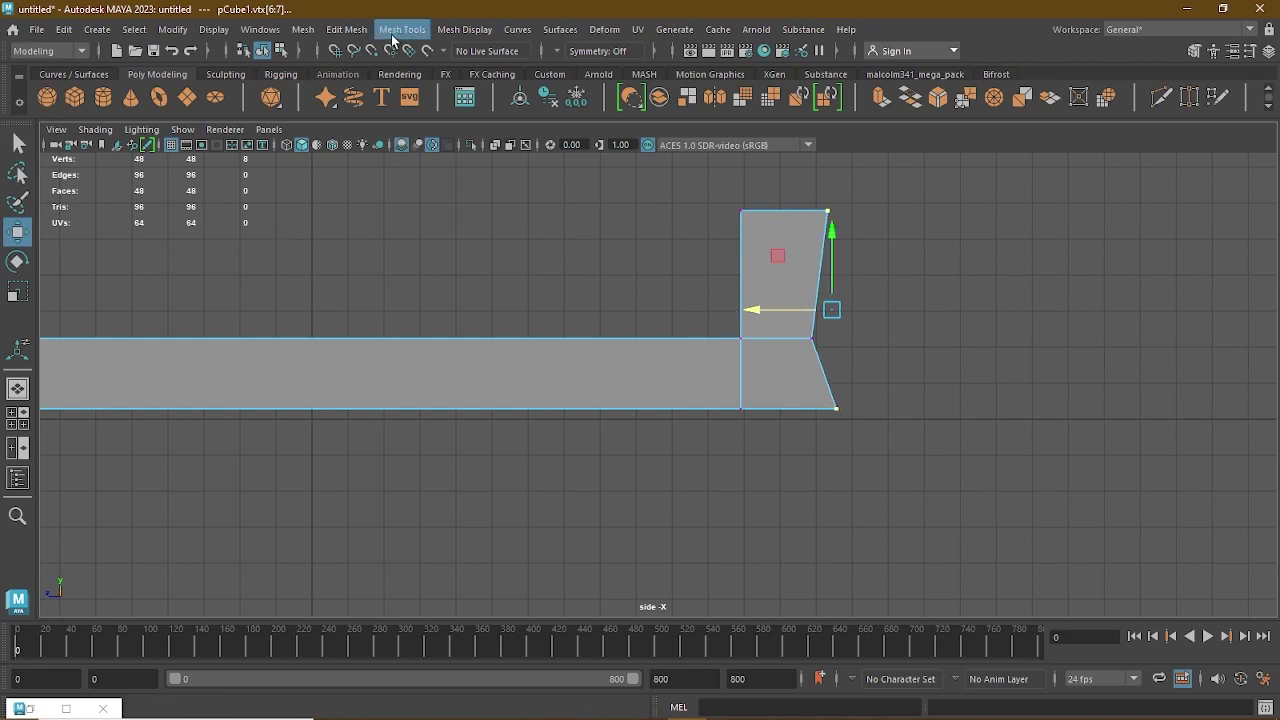
Step: Slice the rear posts horizontally above the rail with Multi-Cut and shift the outer vertices of the cut slightly inward
left_click(1156, 98)
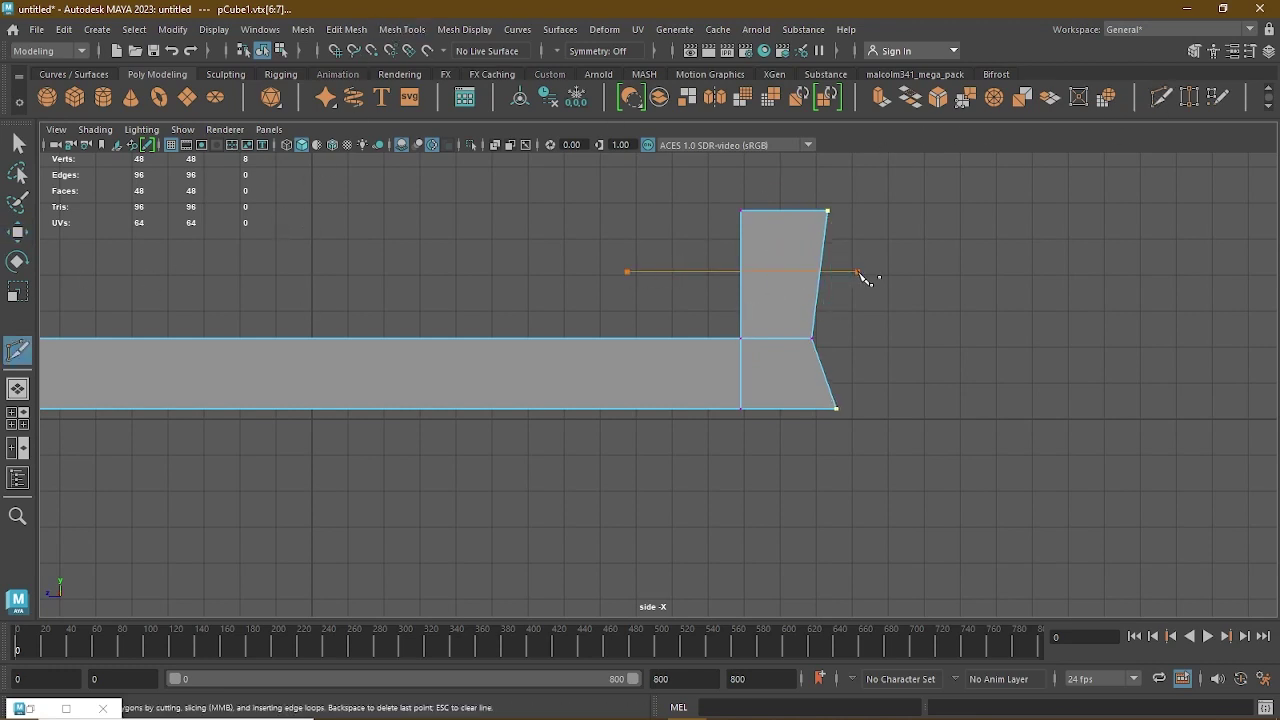
left_click_drag(862, 275, 860, 272)
key("q")
right_click_drag(743, 245, 665, 246)
key("w")
left_click_drag(737, 272, 727, 272)
Step: Pull the outer bottom vertices of the rear posts further outward to flare the feet, and return to object mode in perspective
left_click_drag(880, 445, 815, 385)
left_click_drag(752, 407, 790, 407)
key("space")
key("space")
left_click_drag(923, 326, 648, 349, "alt")
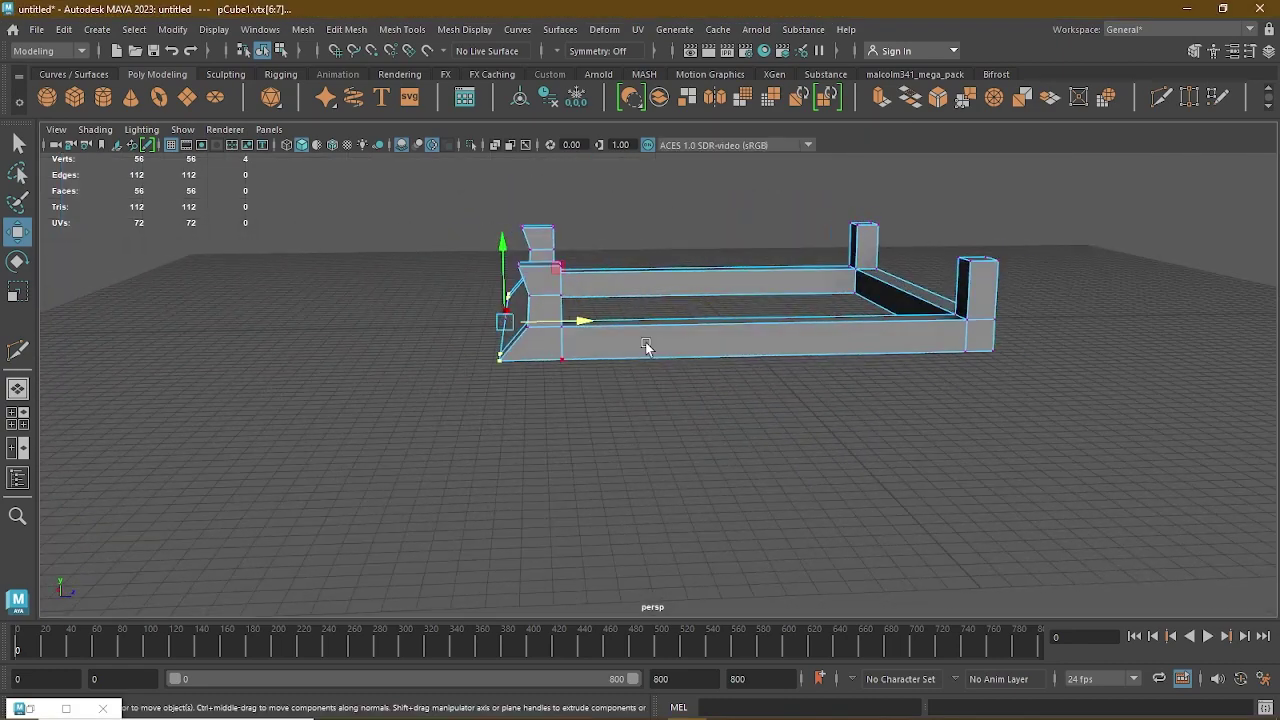
right_click_drag(668, 262, 730, 232)
left_click_drag(727, 224, 846, 280, "alt")
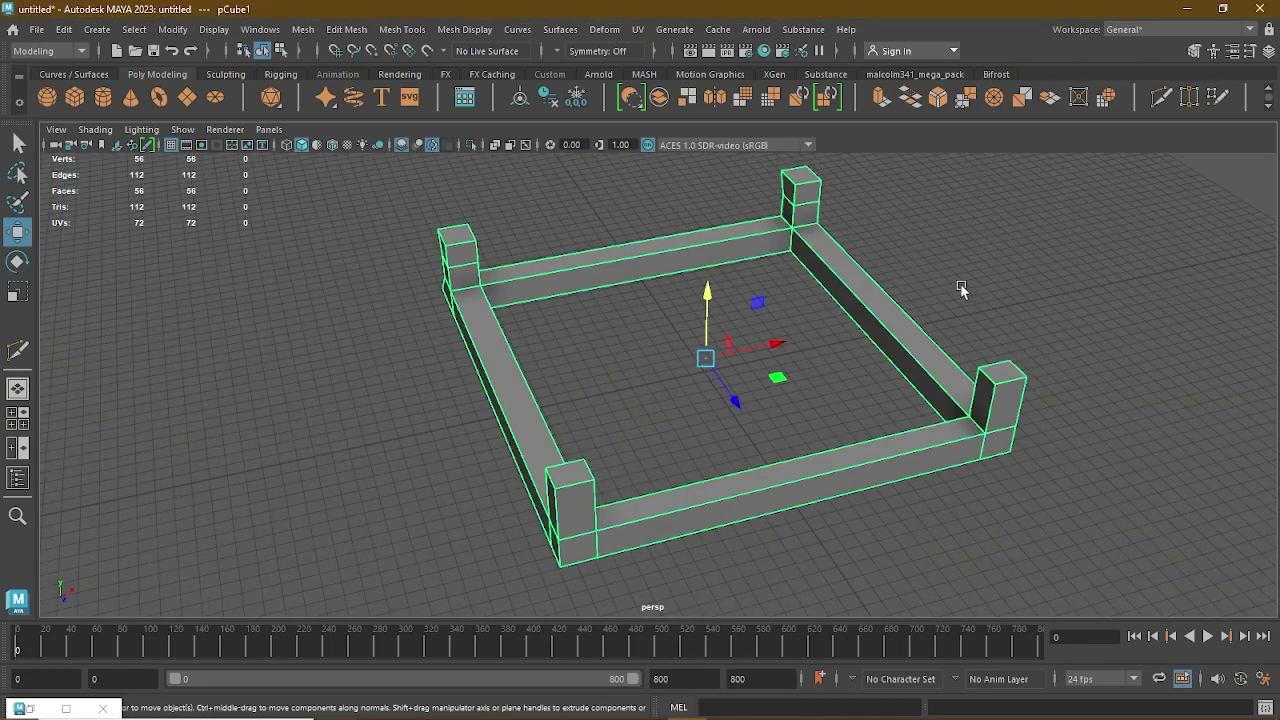
left_click_drag(963, 286, 909, 329, "alt")
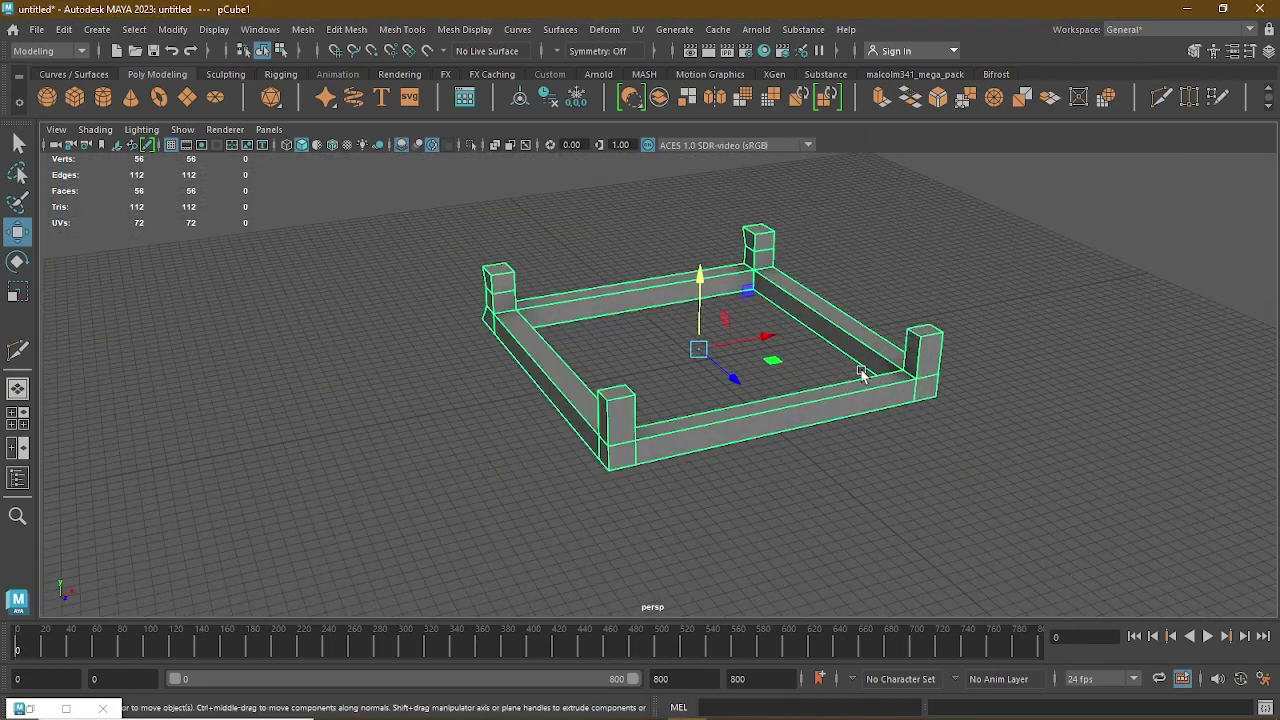
Step: In the side view, select the top vertices of all four posts and raise them slightly
key("space")
key("space")
right_click_drag(374, 280, 308, 279)
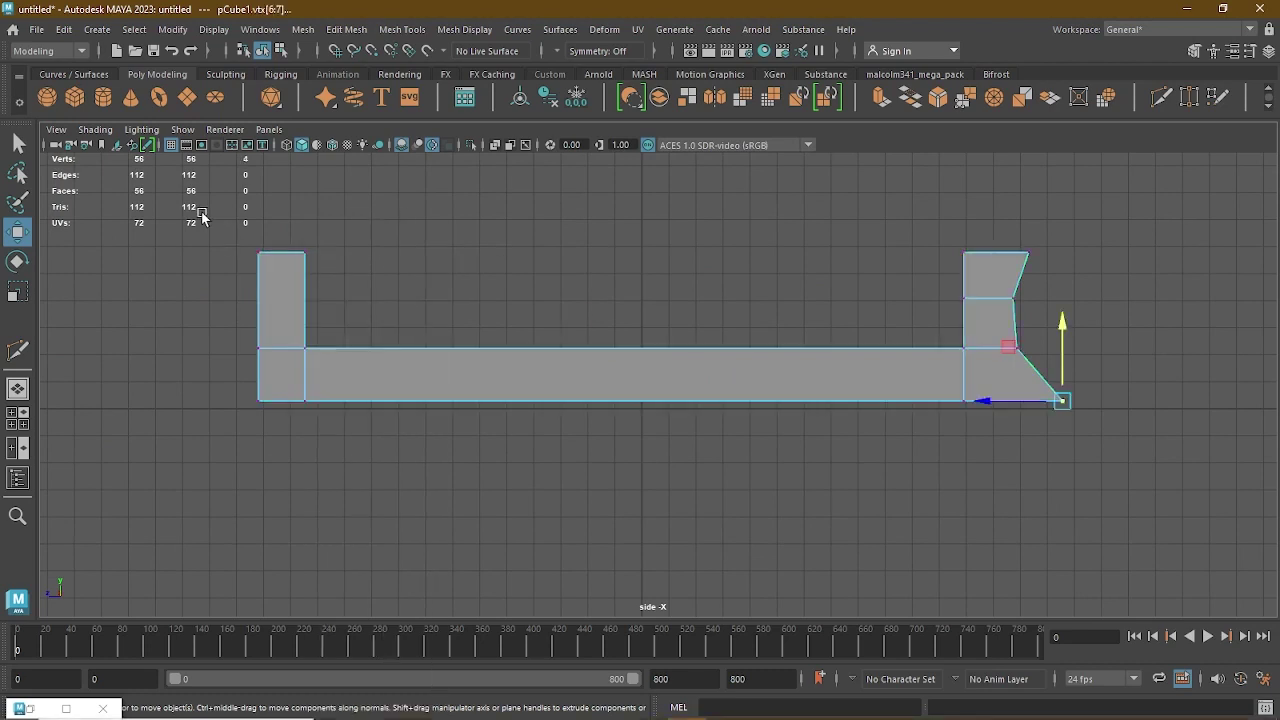
left_click_drag(201, 211, 1102, 273)
left_click_drag(647, 190, 640, 170)
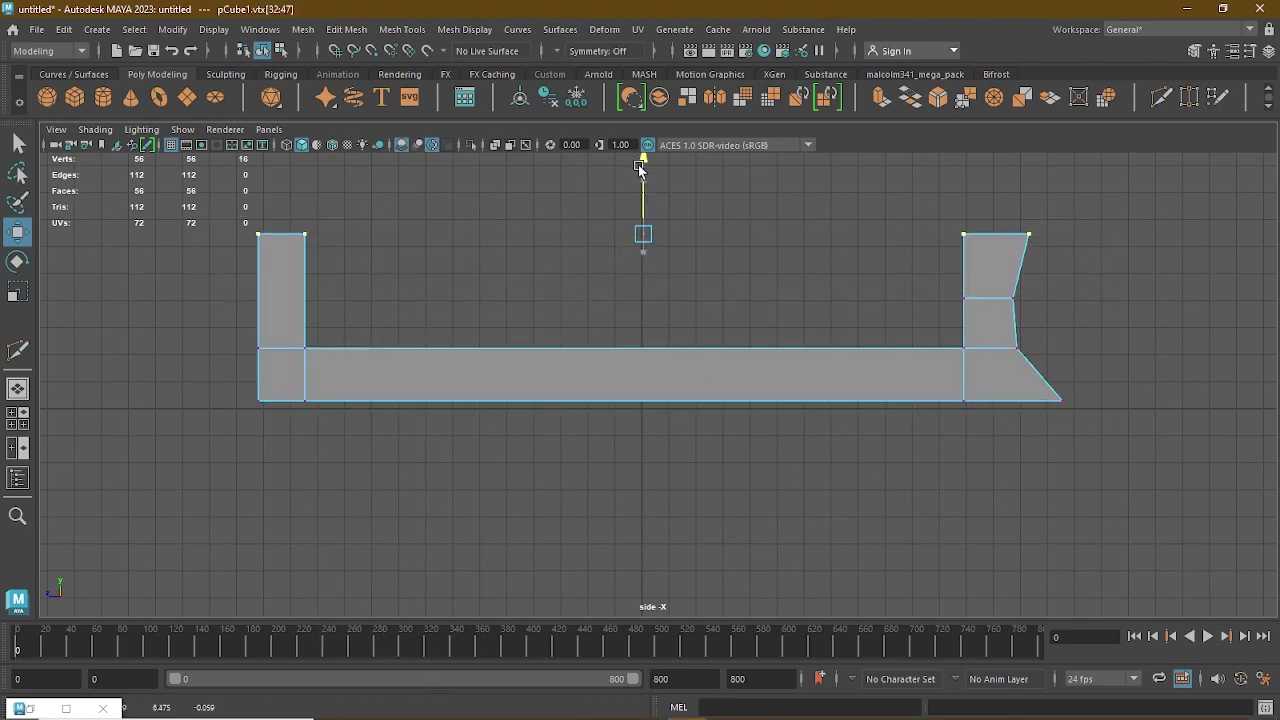
Step: Cut a horizontal edge line through the upper part of all four posts with Multi-Cut
left_click(17, 350)
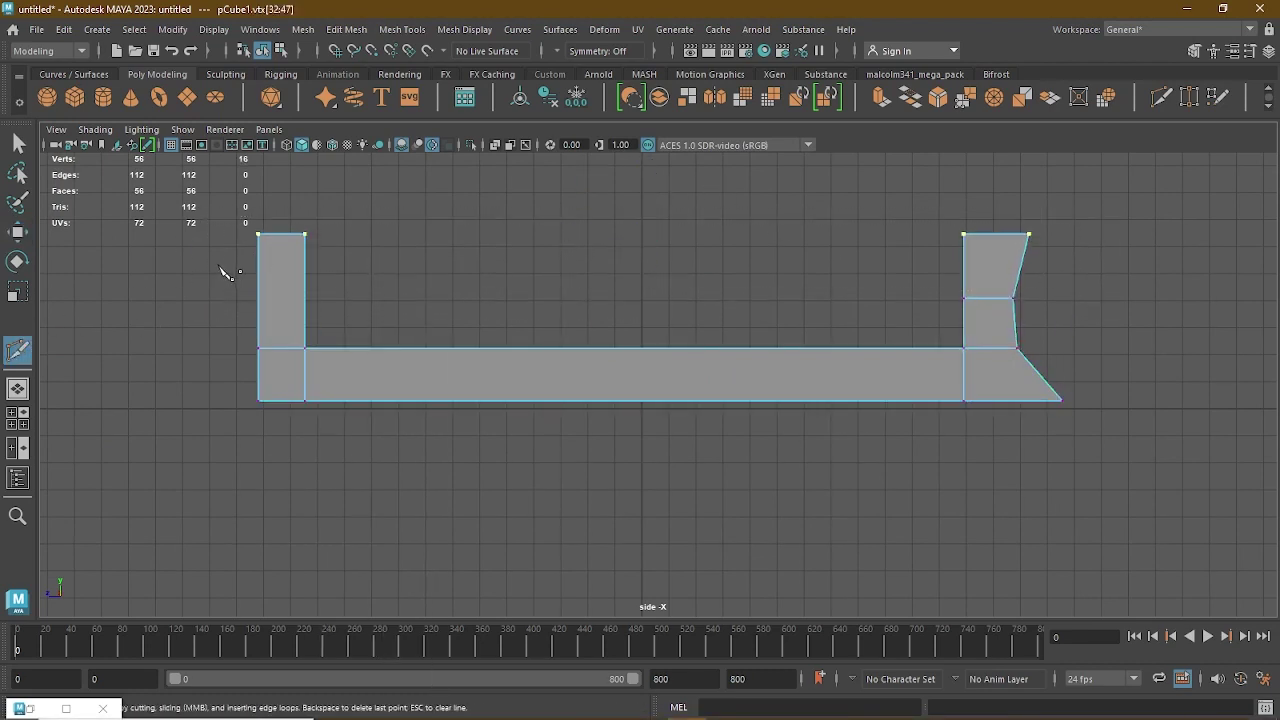
left_click_drag(222, 272, 1158, 266)
left_click(17, 143)
key("space")
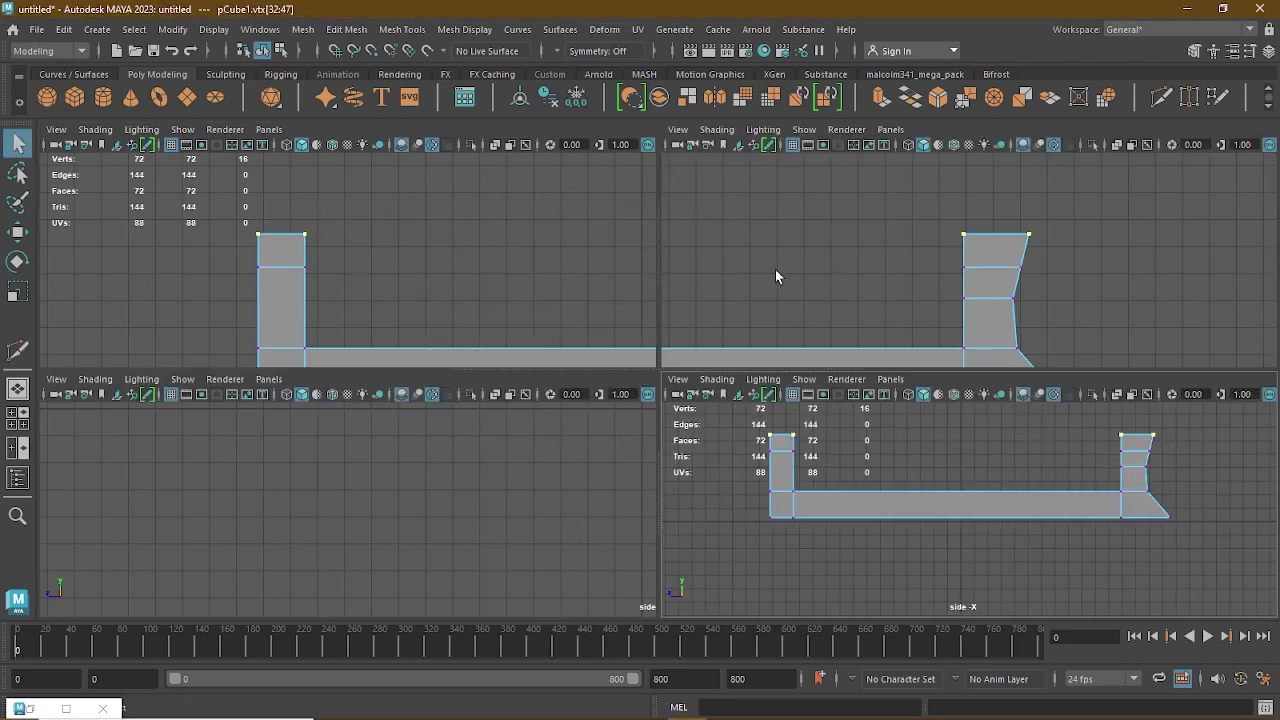
key("space")
left_click_drag(701, 298, 791, 311, "alt")
right_click_drag(894, 230, 912, 270)
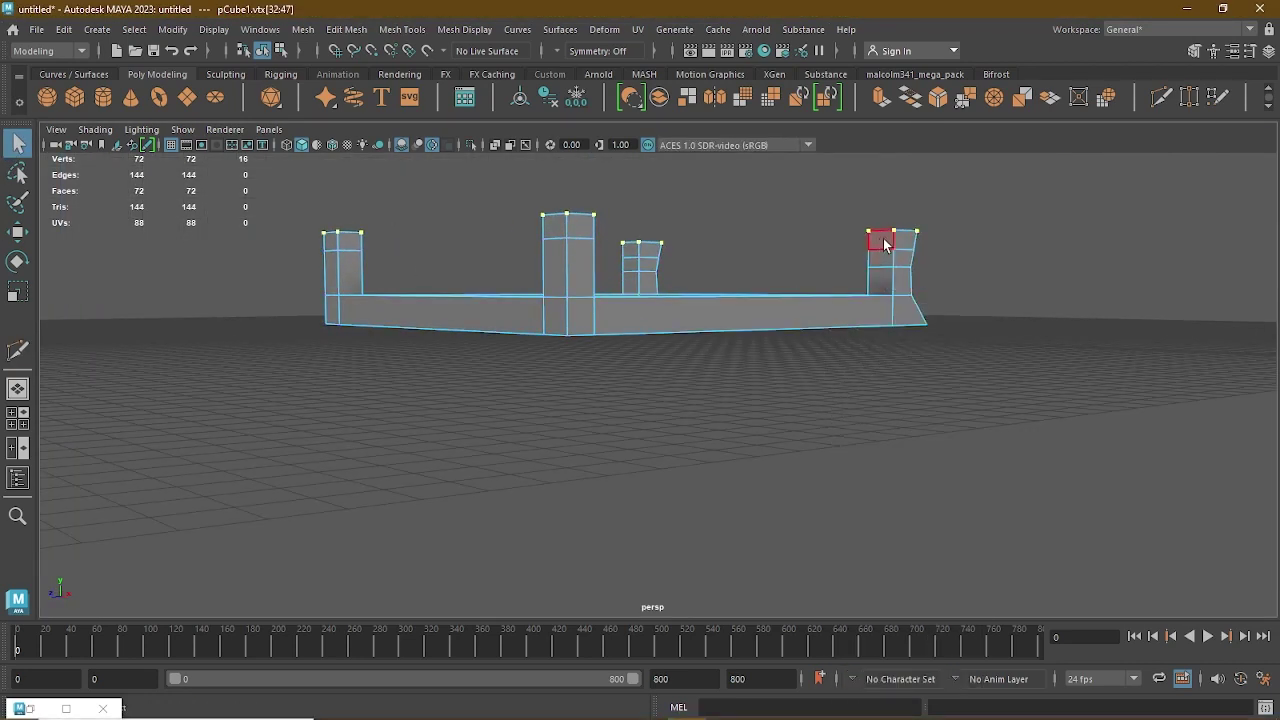
Step: Return to object mode and examine the bridged frame from several sides
right_click_drag(852, 258, 925, 238)
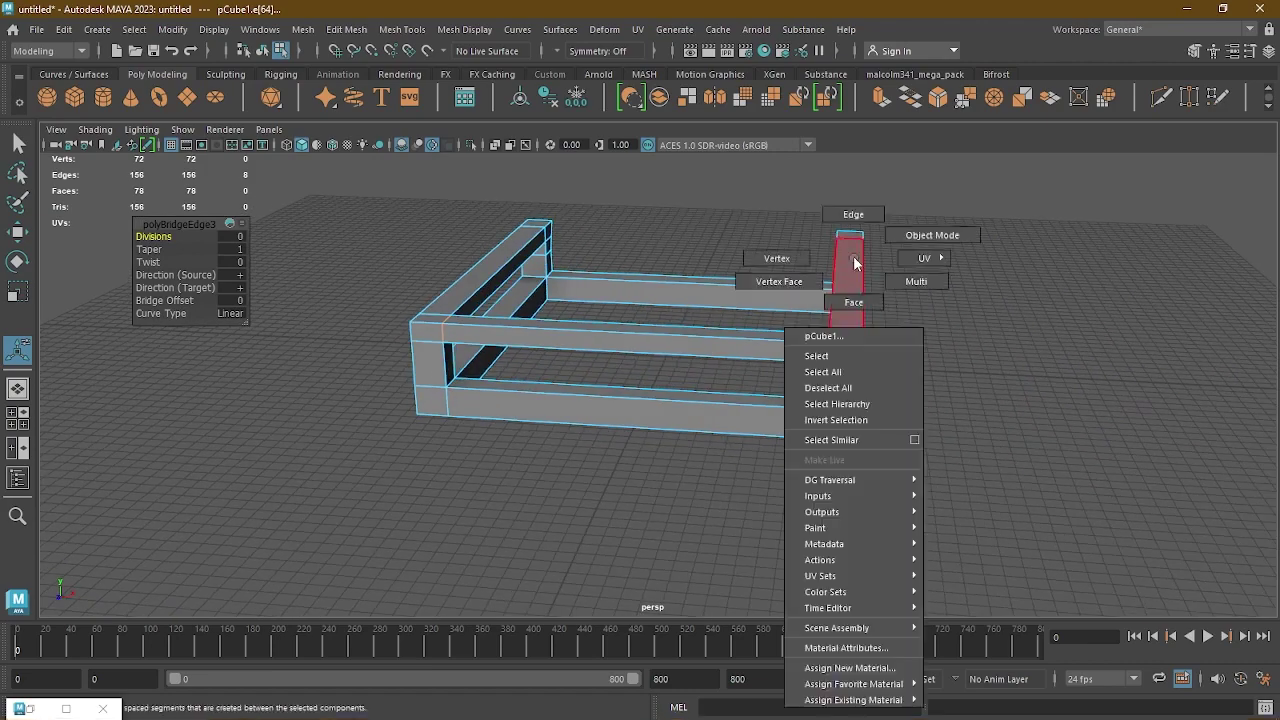
left_click(925, 238)
left_click_drag(800, 230, 725, 285, "alt")
left_click(687, 325)
left_click_drag(915, 334, 775, 280, "alt")
left_click(905, 369)
scroll(905, 369, "down", 4)
left_click_drag(370, 335, 641, 360, "alt")
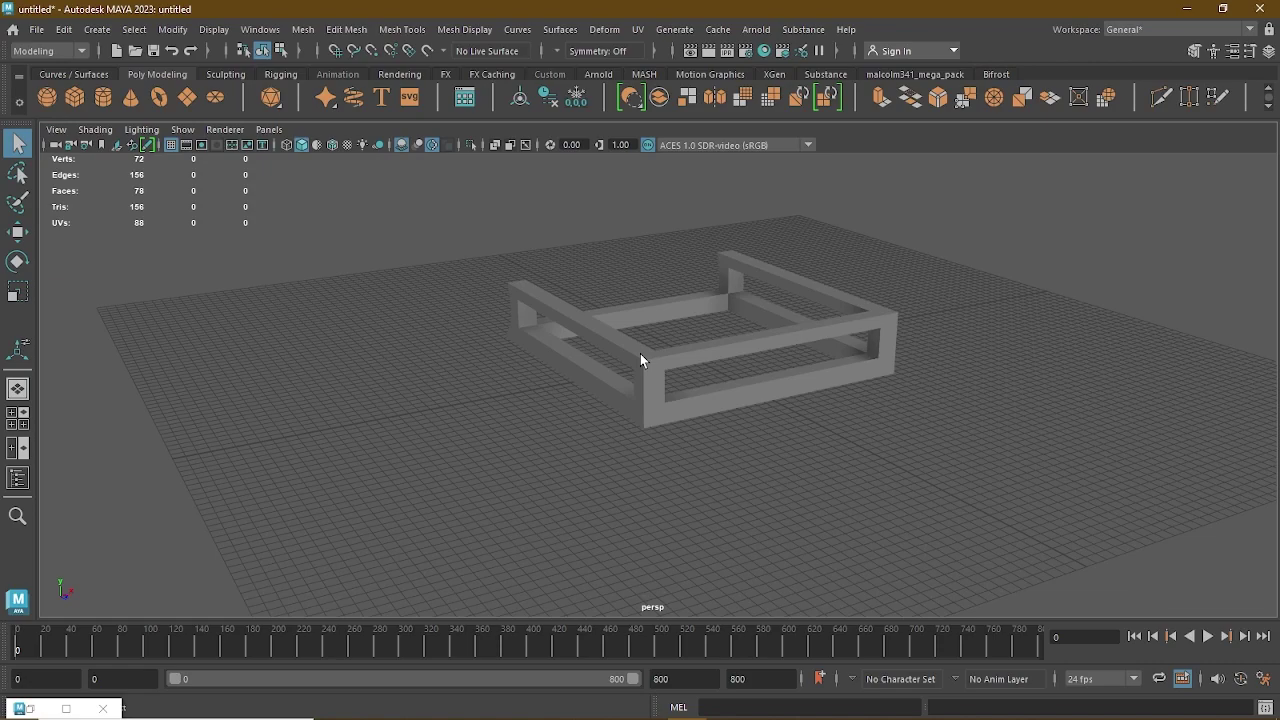
left_click_drag(751, 366, 607, 418, "alt")
Step: Select the top faces of the two rear posts and extrude them straight up in the side view as backrest posts
scroll(607, 418, "up", 3)
left_click(681, 439)
right_click_drag(574, 264, 574, 320)
left_click(557, 411)
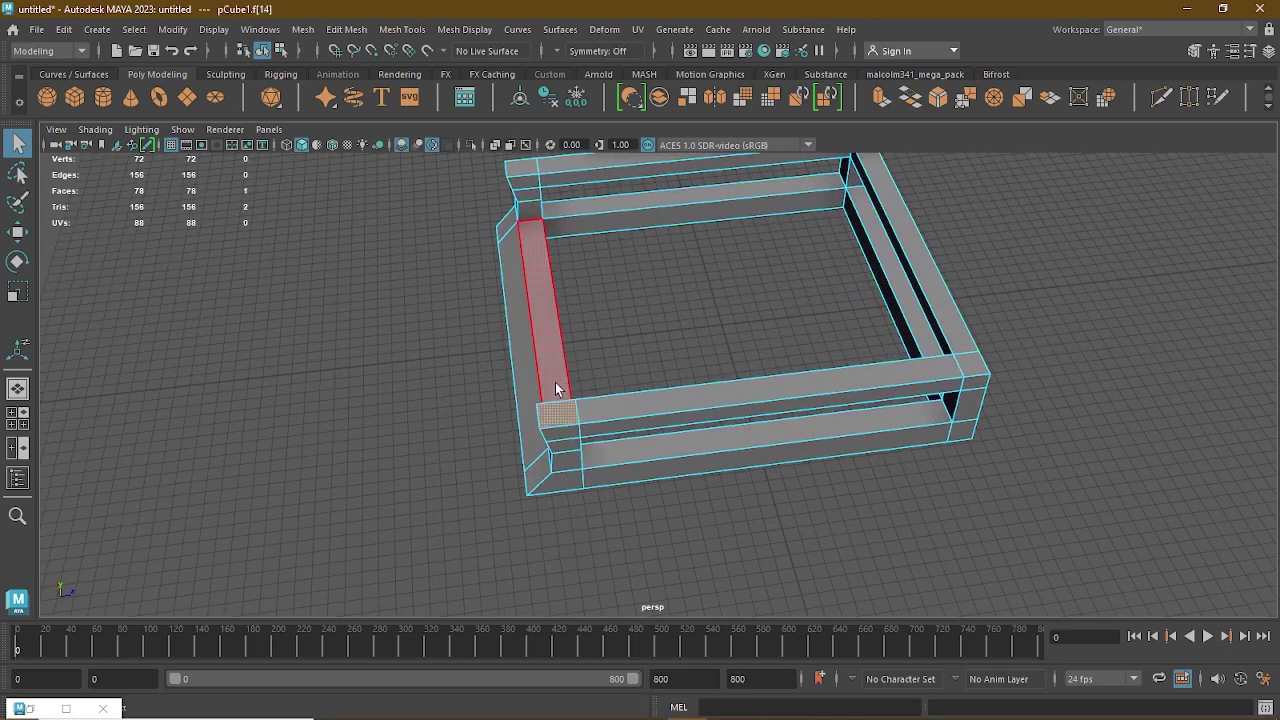
left_click(524, 169, "shift")
key("space")
key("space")
middle_click_drag(966, 377, 700, 420, "alt")
key("w")
scroll(700, 420, "down", 3)
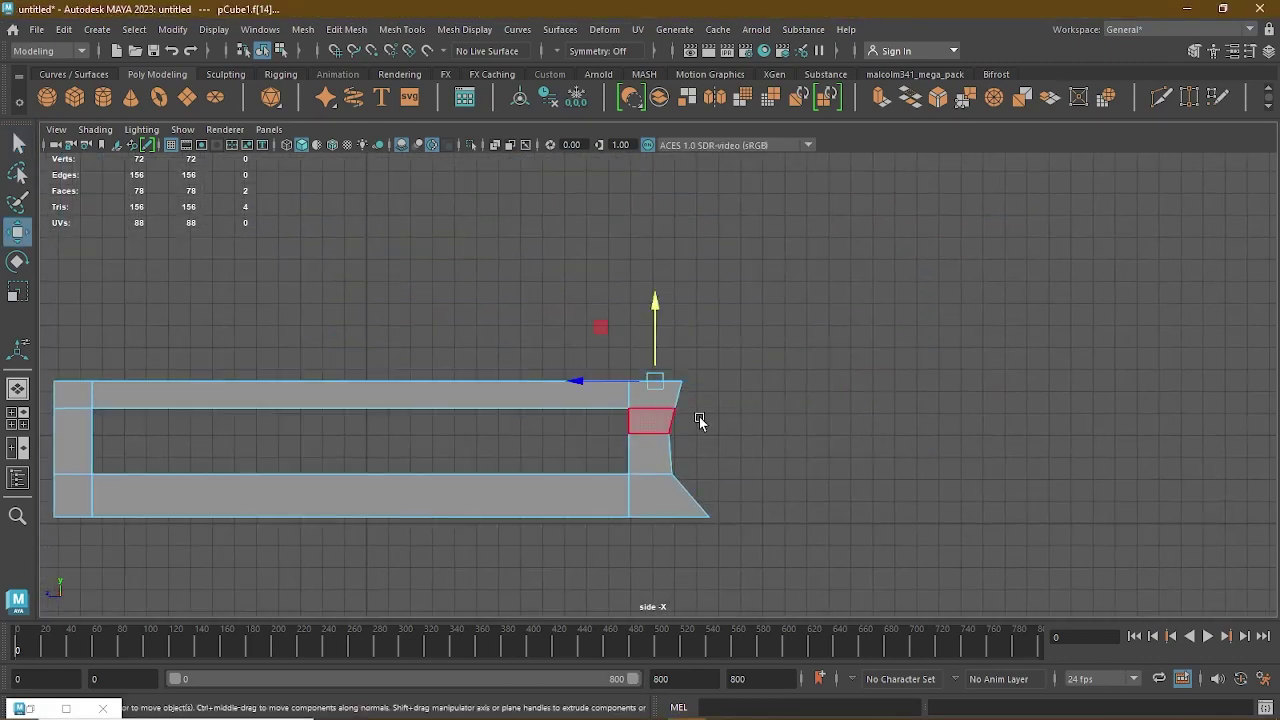
middle_click_drag(620, 376, 627, 468, "alt")
scroll(650, 460, "down", 1)
left_click_drag(663, 408, 663, 229, "shift")
scroll(477, 320, "down", 3)
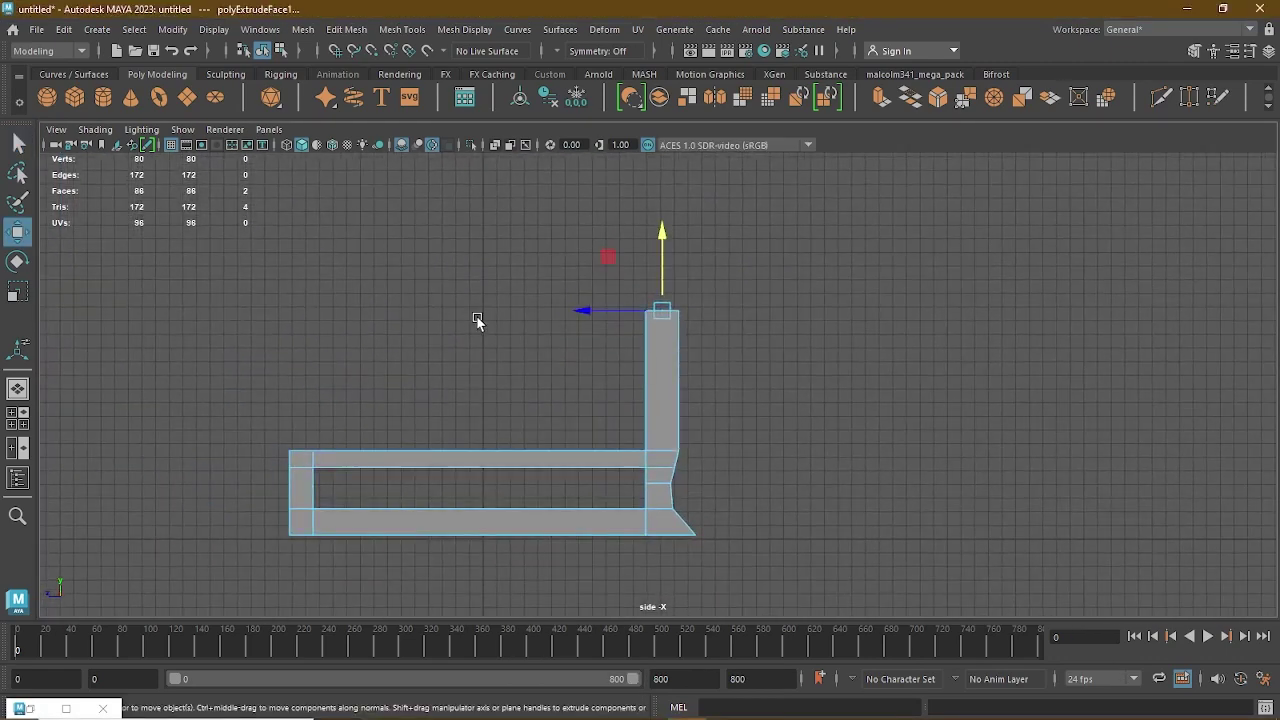
Step: Raise the end faces of the backrest posts further and move them backward so the posts recline
middle_click_drag(571, 279, 550, 390, "alt")
left_click_drag(641, 350, 641, 230)
left_click_drag(574, 302, 696, 302)
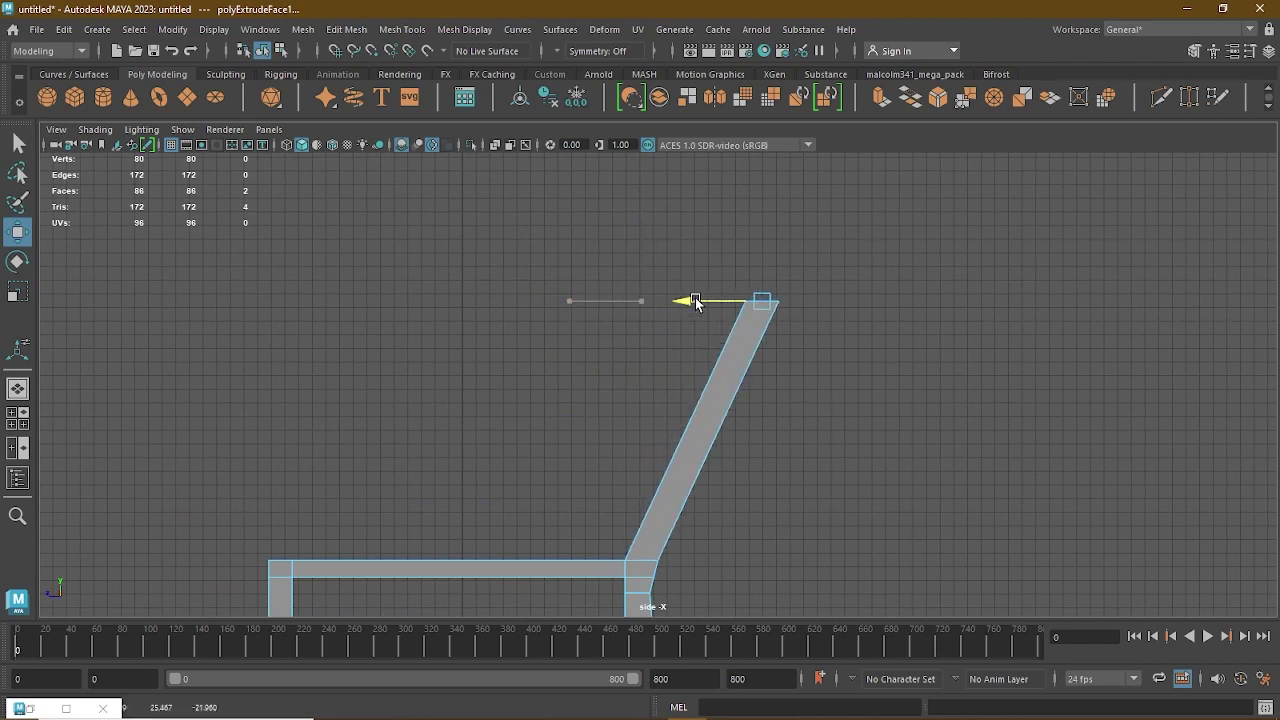
Step: Slice the reclined backrest posts at two heights with the Multi-Cut tool
middle_click_drag(713, 599, 687, 438, "alt")
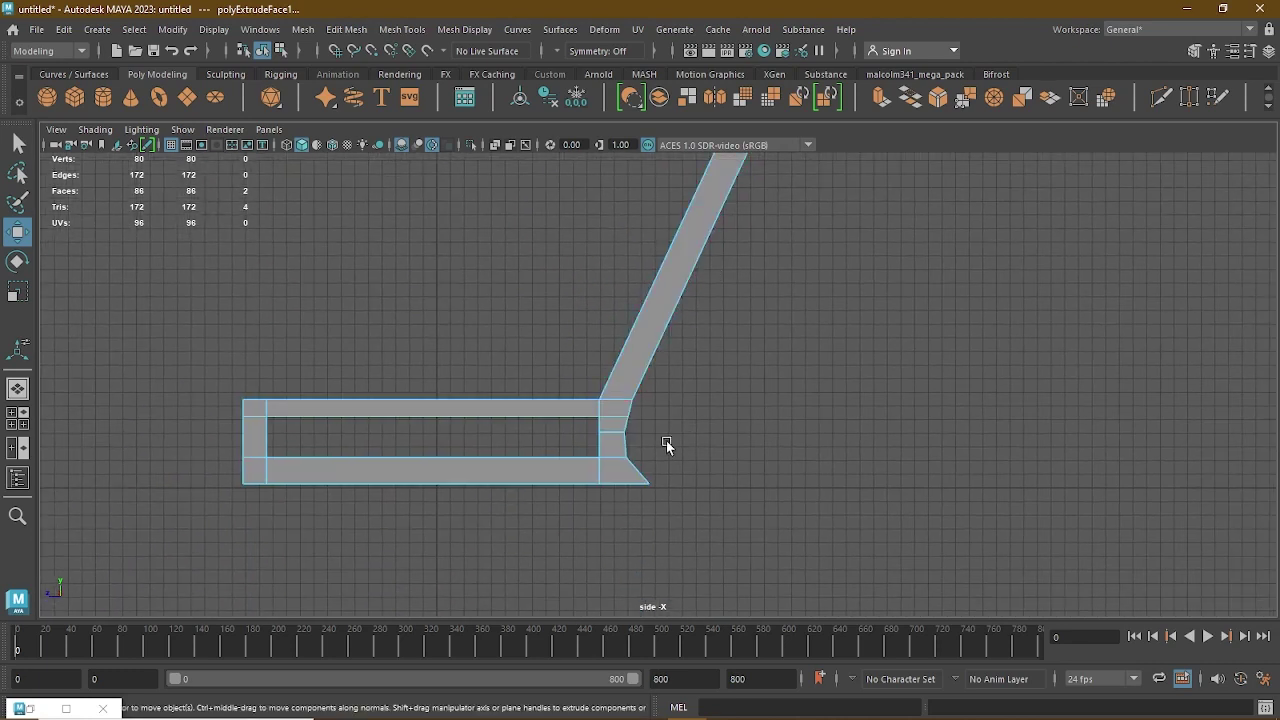
left_click(1189, 97)
middle_click_drag(560, 338, 709, 351, "shift")
middle_click_drag(500, 314, 811, 334, "shift")
key("space")
left_click_drag(902, 294, 1010, 268, "alt")
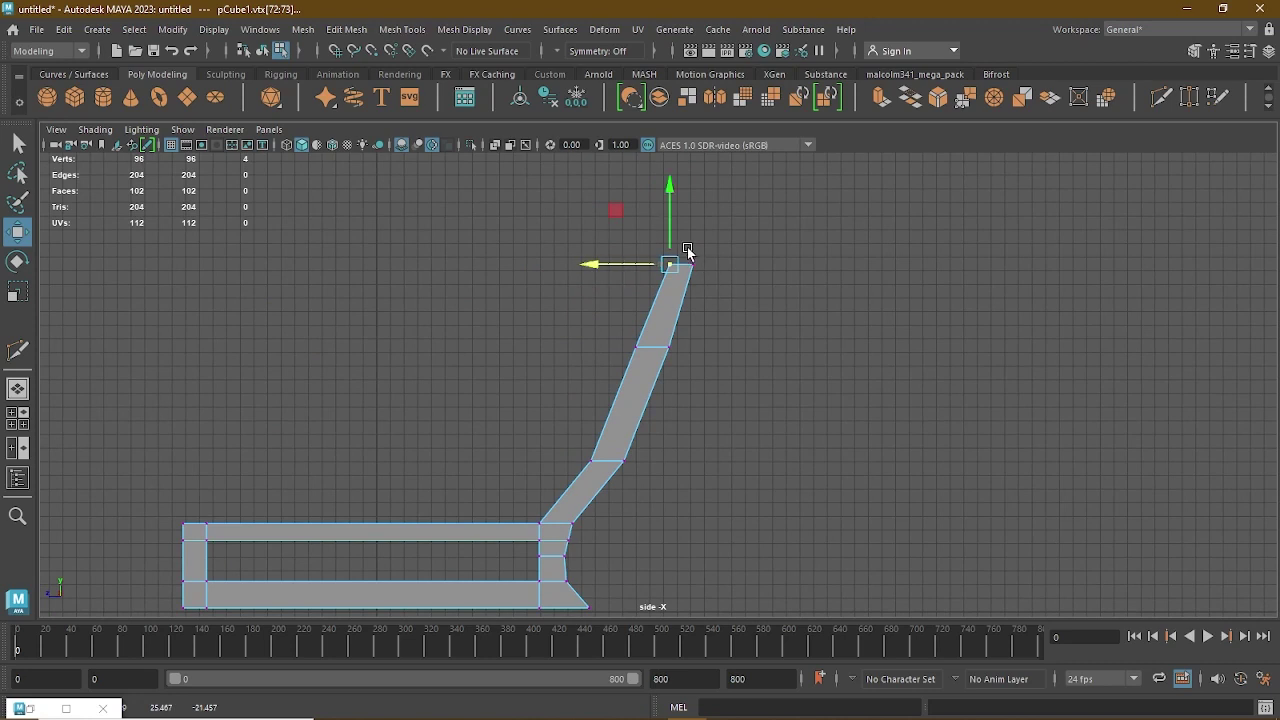
Step: Adjust the outer top vertices of the backrest posts so their end faces slope down towards the rear
mouse_move(686, 251)
left_mouse_down()
mouse_move(700, 251)
mouse_move(690, 236)
left_mouse_up()
left_click_drag(646, 280, 637, 281)
scroll(750, 285, "up", 3)
middle_click_drag(760, 272, 728, 344, "alt")
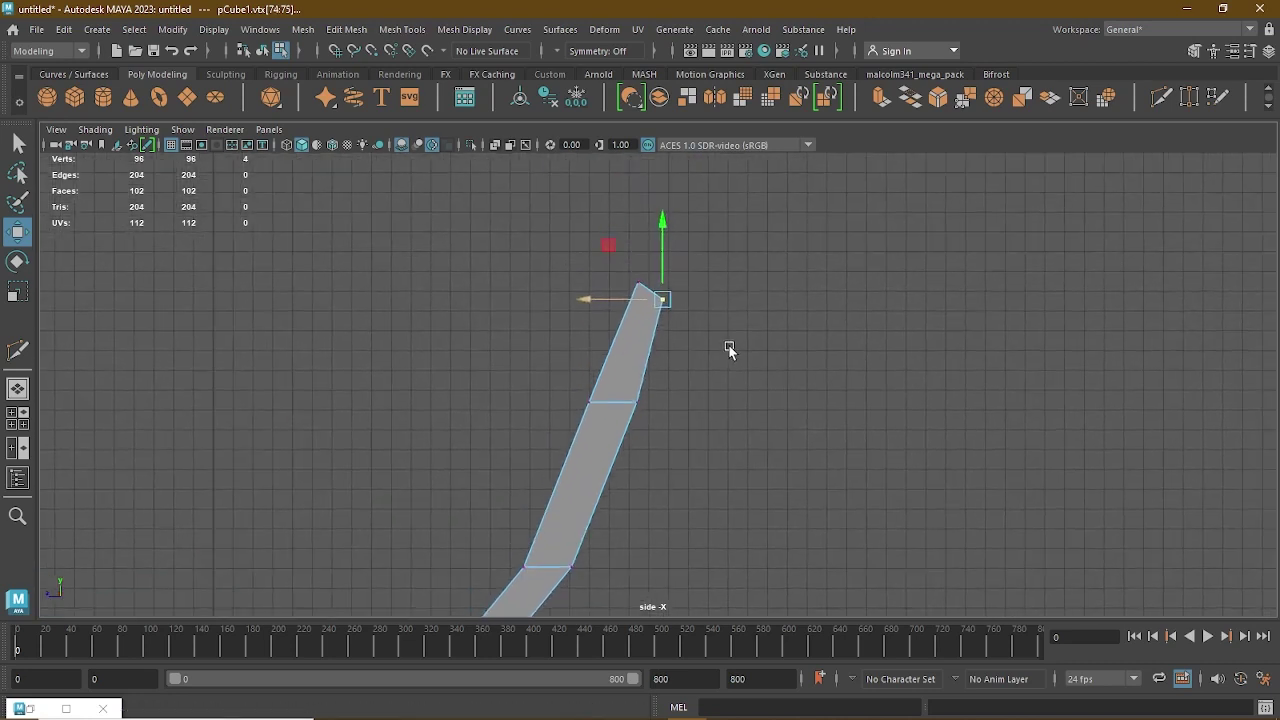
scroll(722, 350, "up", 2)
Step: Select the end faces of the backrest posts, extrude them backward in short segments and rotate them into a curved tip
right_click_drag(660, 311, 660, 348)
left_click_drag(692, 350, 574, 237)
left_click_drag(513, 332, 683, 370, "ctrl")
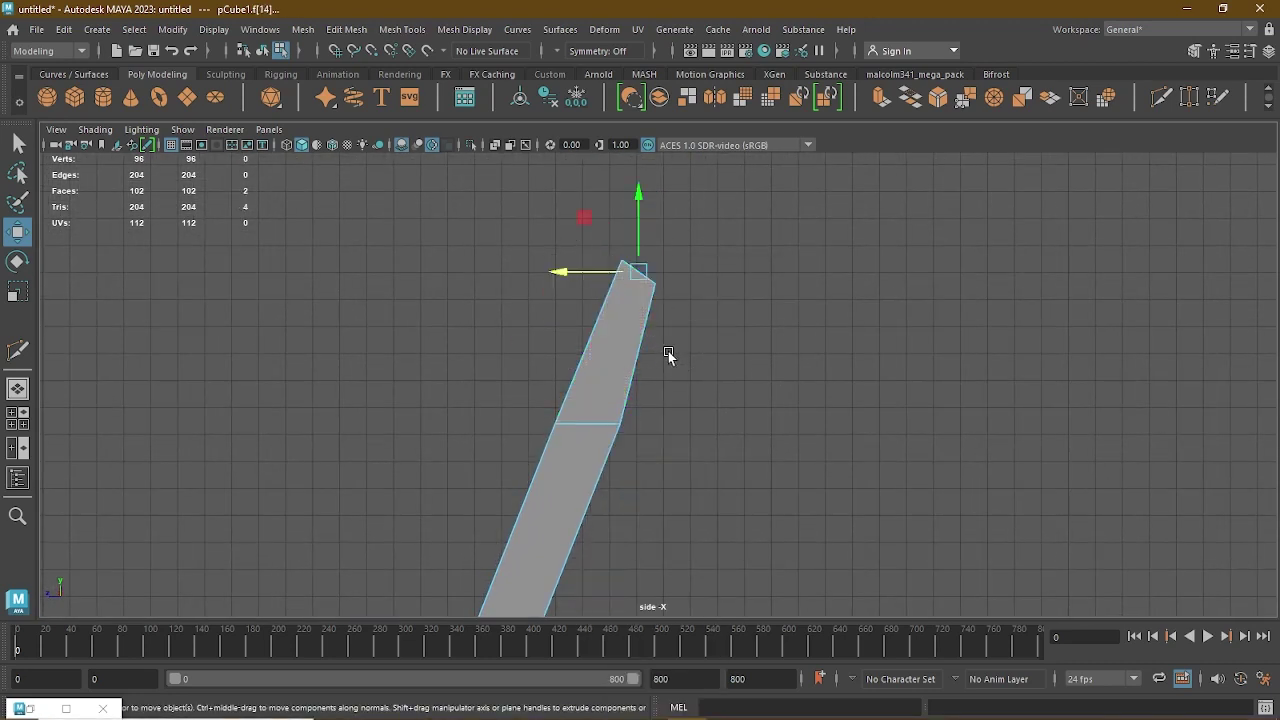
left_click_drag(612, 275, 650, 262, "shift")
key("e")
key("w")
key("e")
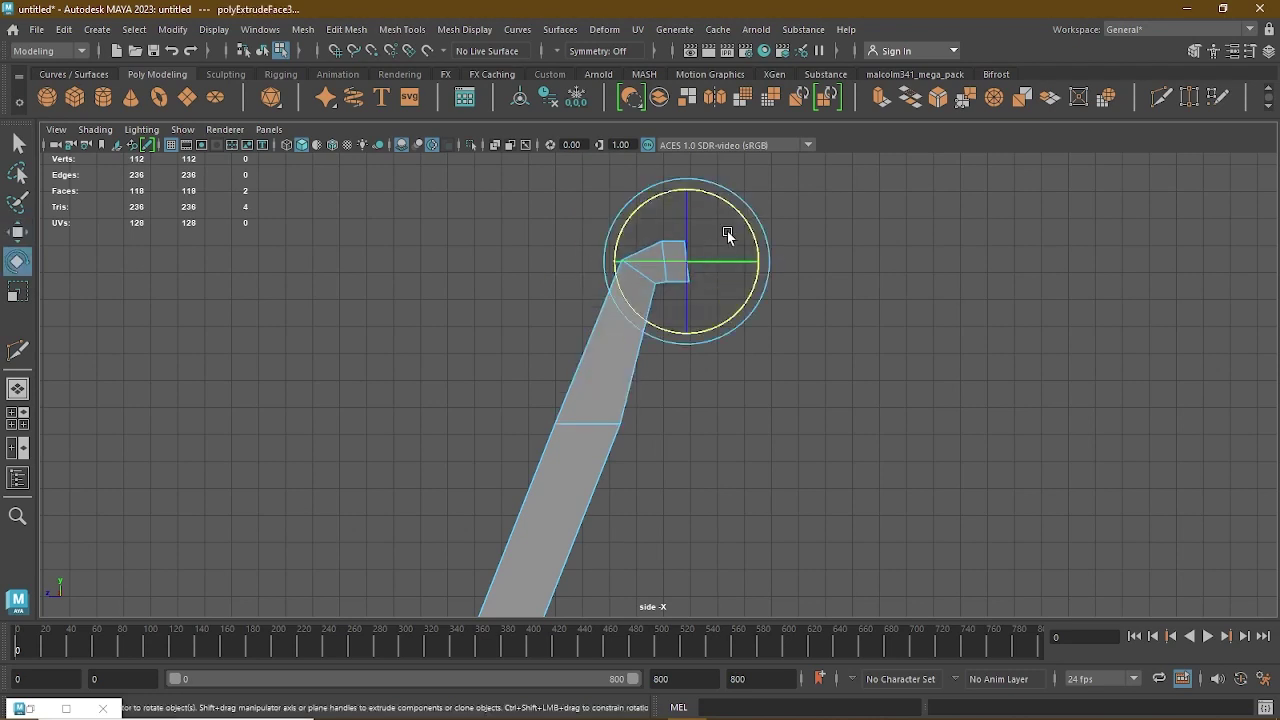
left_click_drag(745, 221, 714, 251)
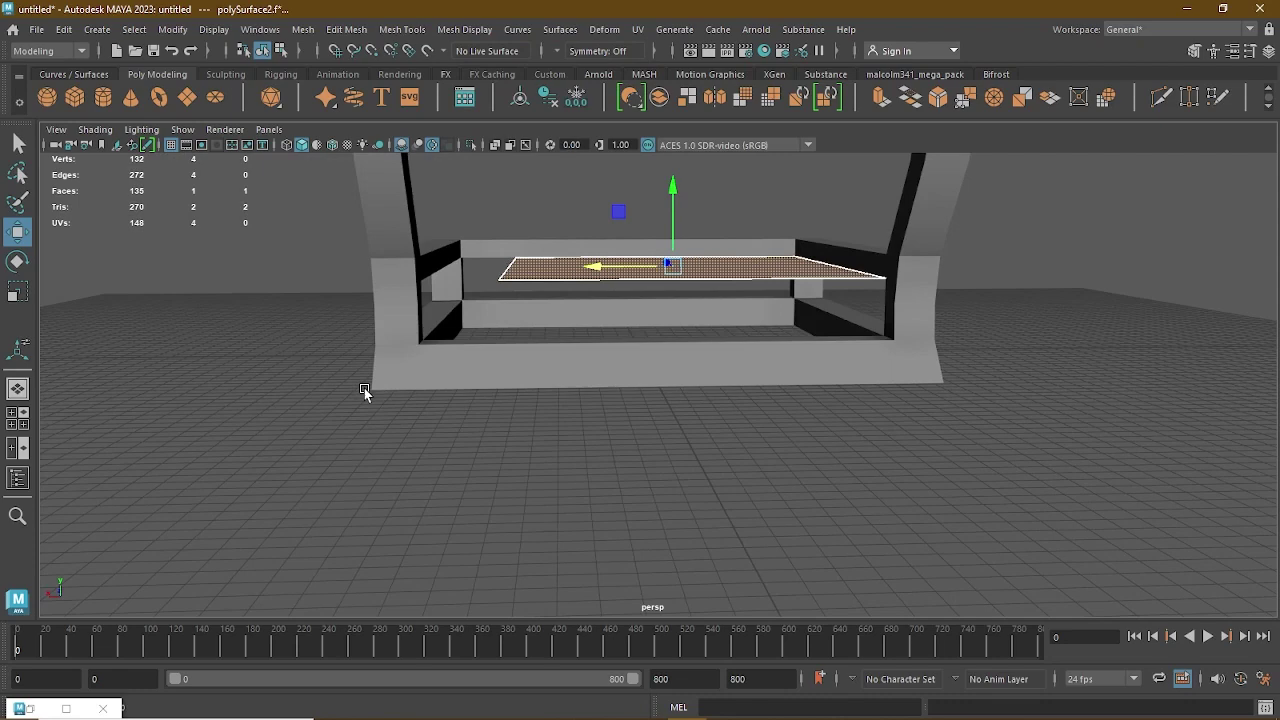
Step: Show the seat panel framed in the top view with wireframe display
key("space")
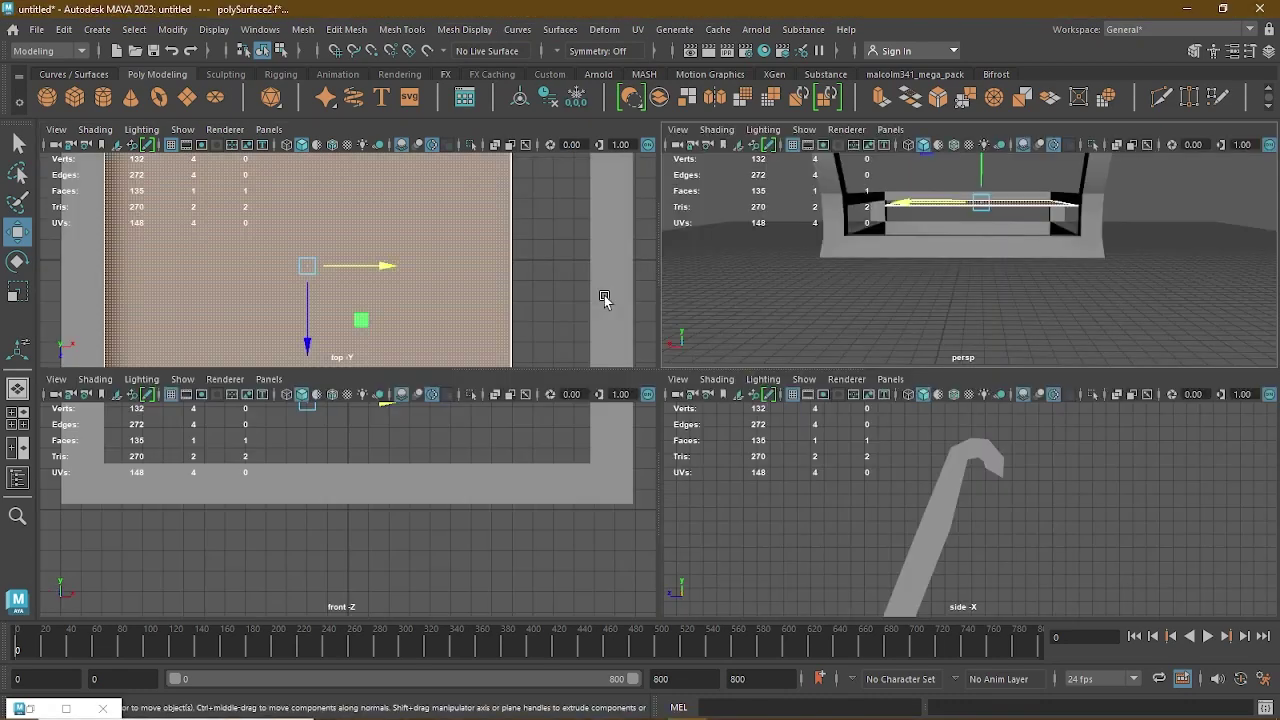
key("space")
key("f")
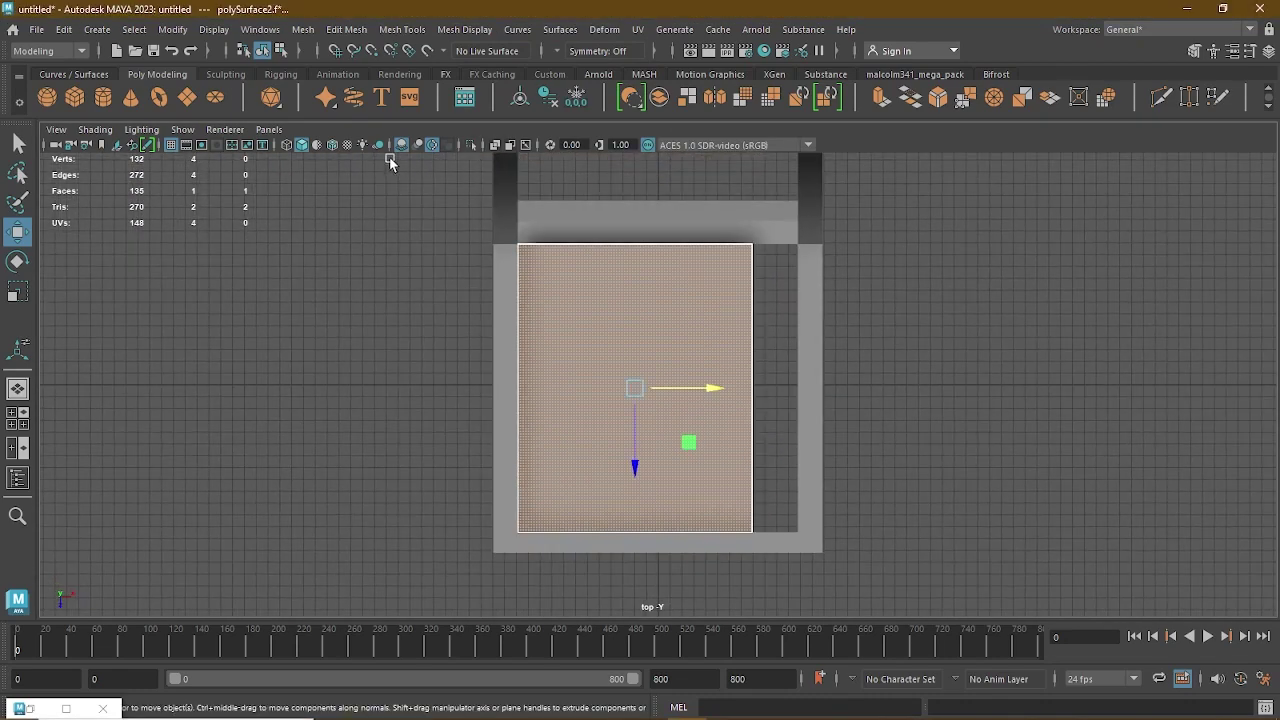
left_click(287, 146)
middle_click_drag(555, 302, 463, 274, "alt")
scroll(463, 274, "up", 2)
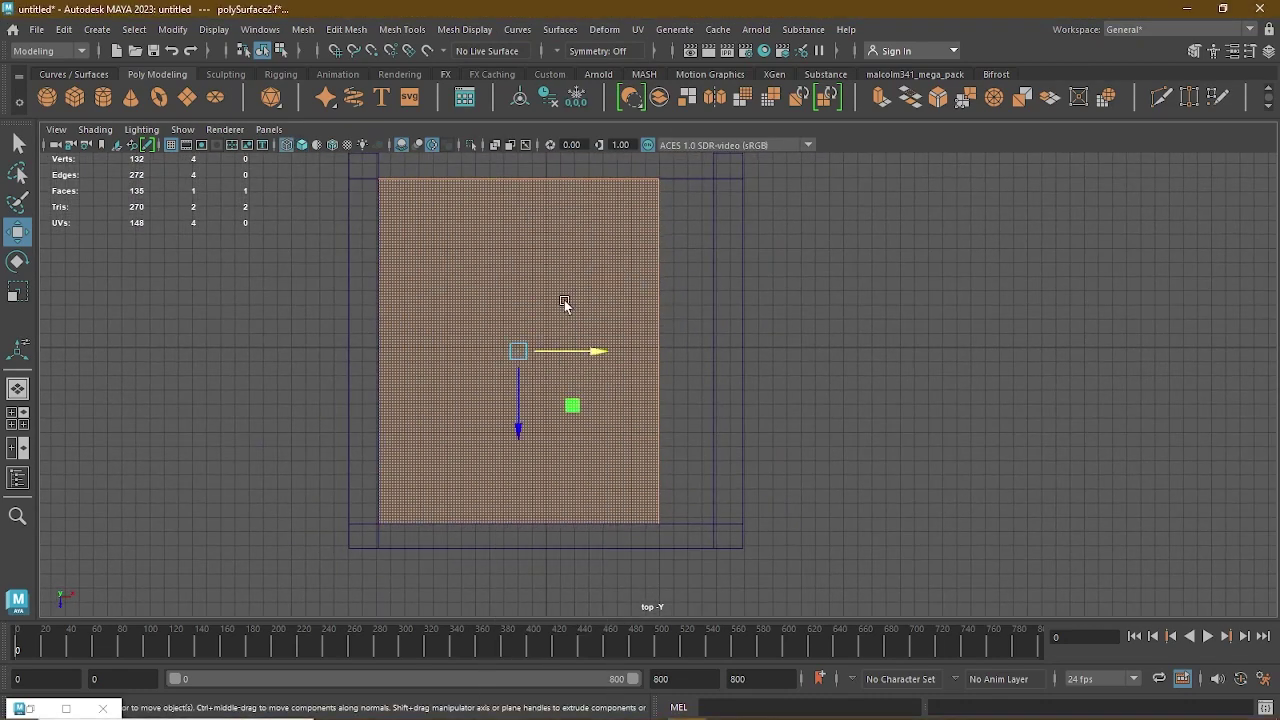
left_click(624, 352)
left_click(653, 279)
key("r")
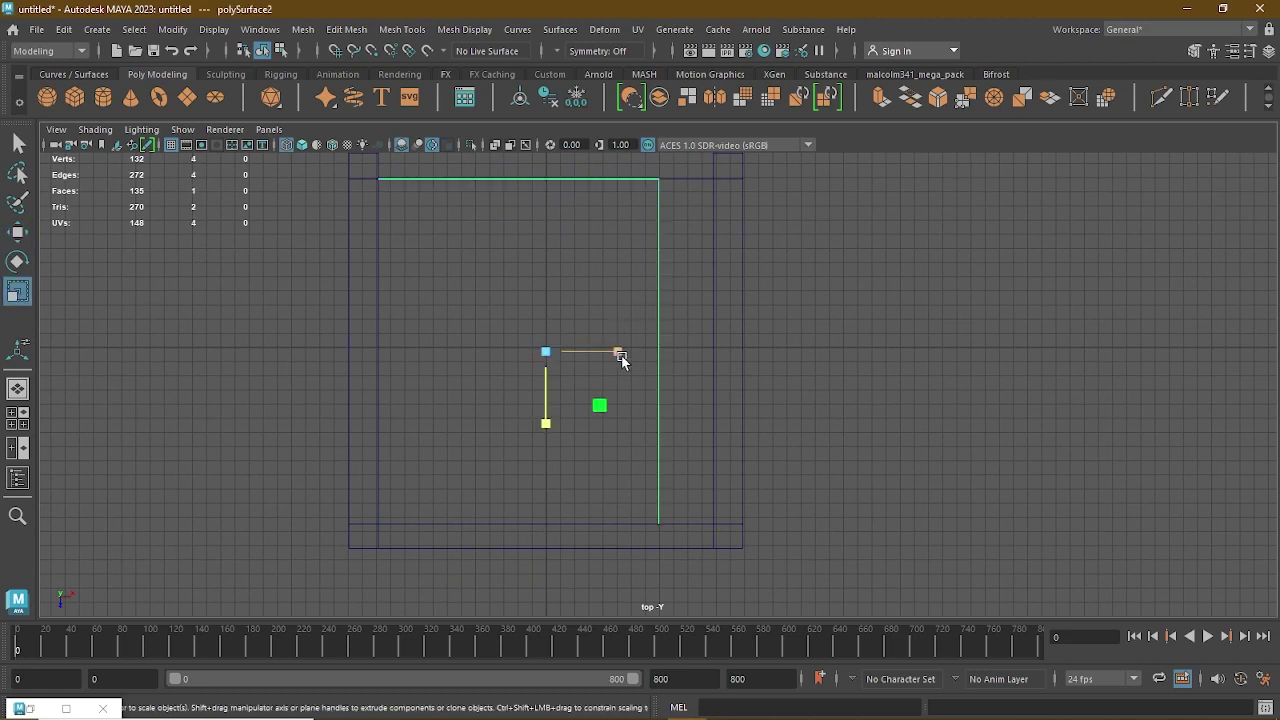
left_click_drag(620, 354, 636, 353)
key("w")
key("ctrl+z")
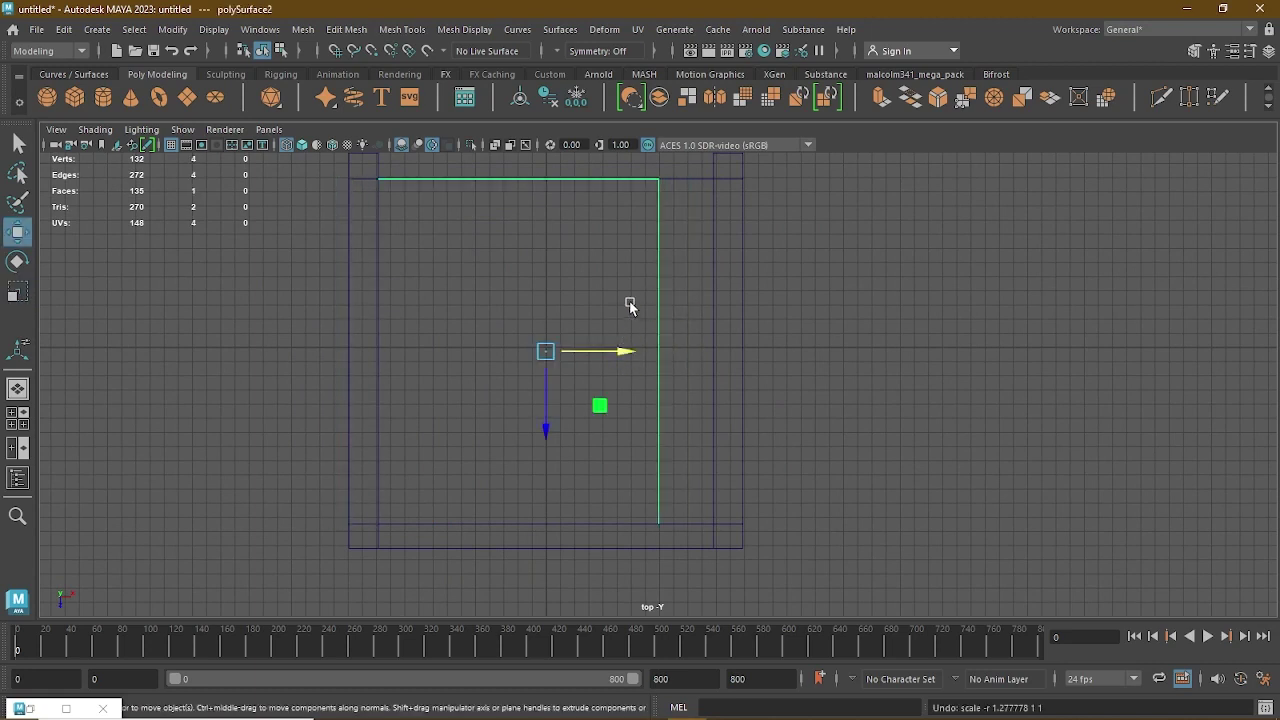
Step: Stretch the seat panel across the frame opening by its corner vertices on the side with the gap
right_click_drag(663, 251, 583, 243)
left_click_drag(638, 161, 766, 351)
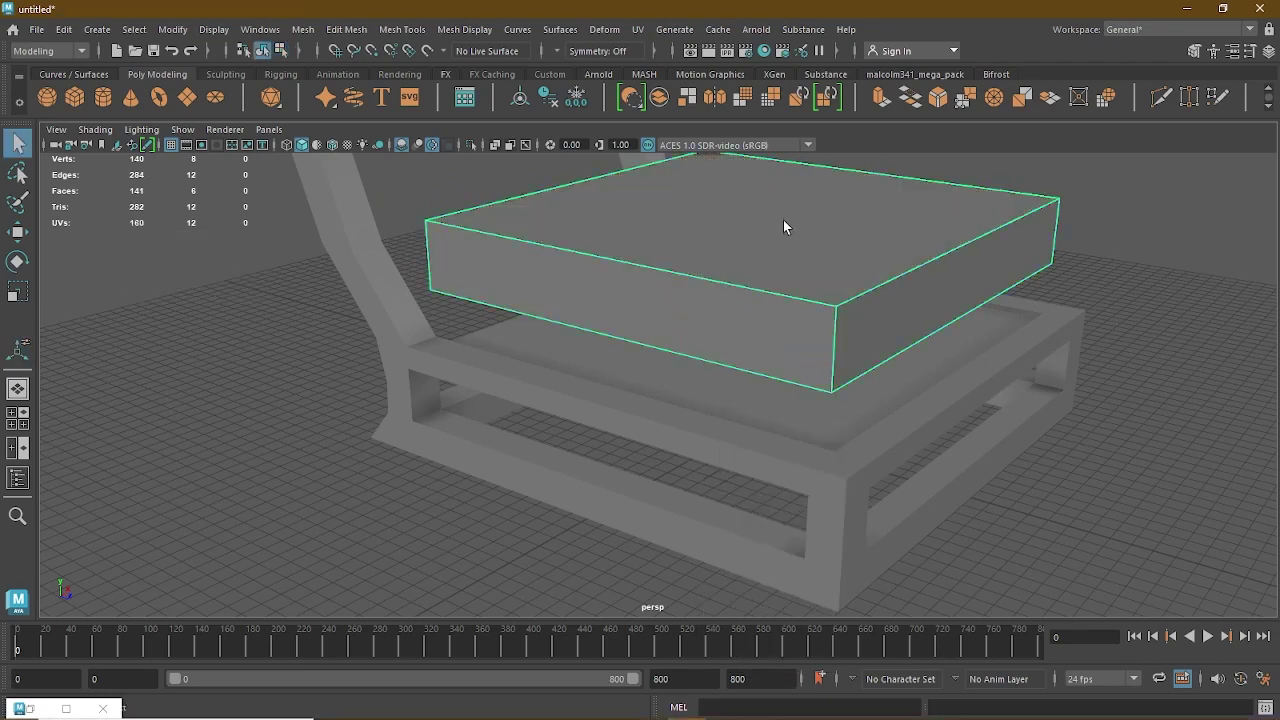
Step: Center the pivot of the cushion block and lower the block onto the seat panel
key("w")
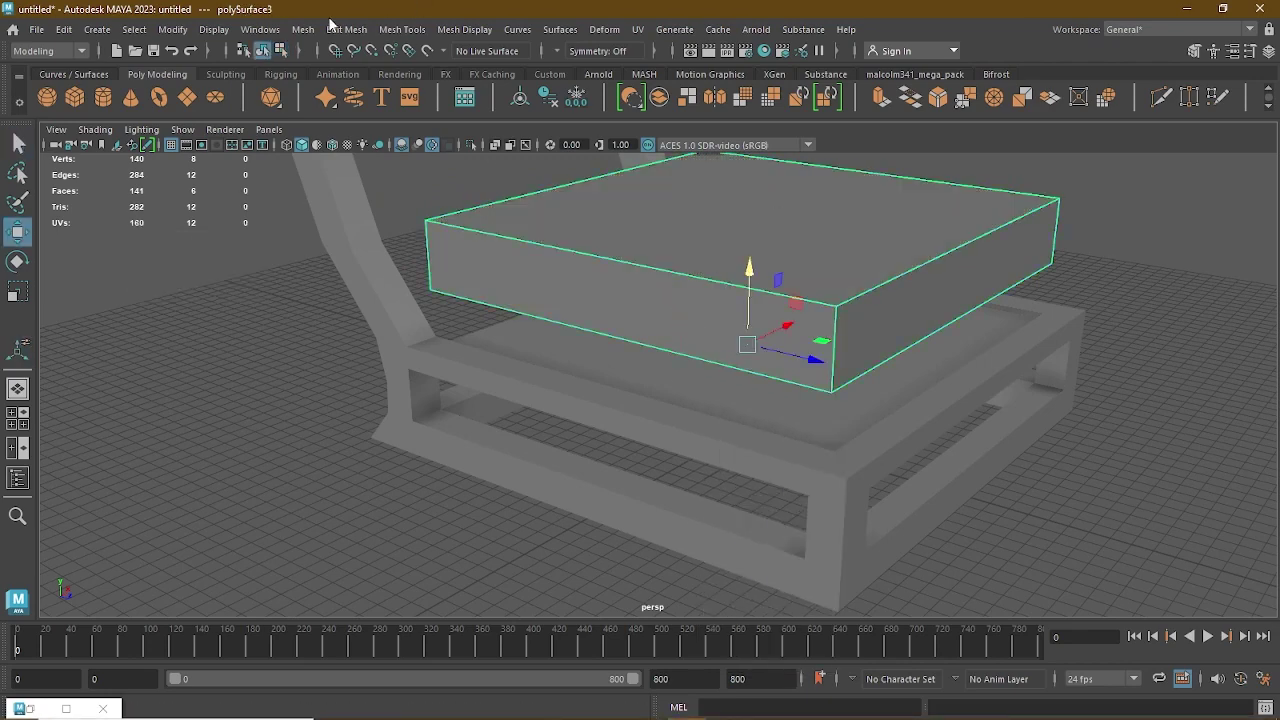
left_click(172, 29)
left_click(207, 149)
left_click_drag(620, 280, 729, 249, "alt")
key("r")
key("w")
left_click_drag(668, 172, 668, 236)
left_click_drag(795, 218, 820, 281, "alt")
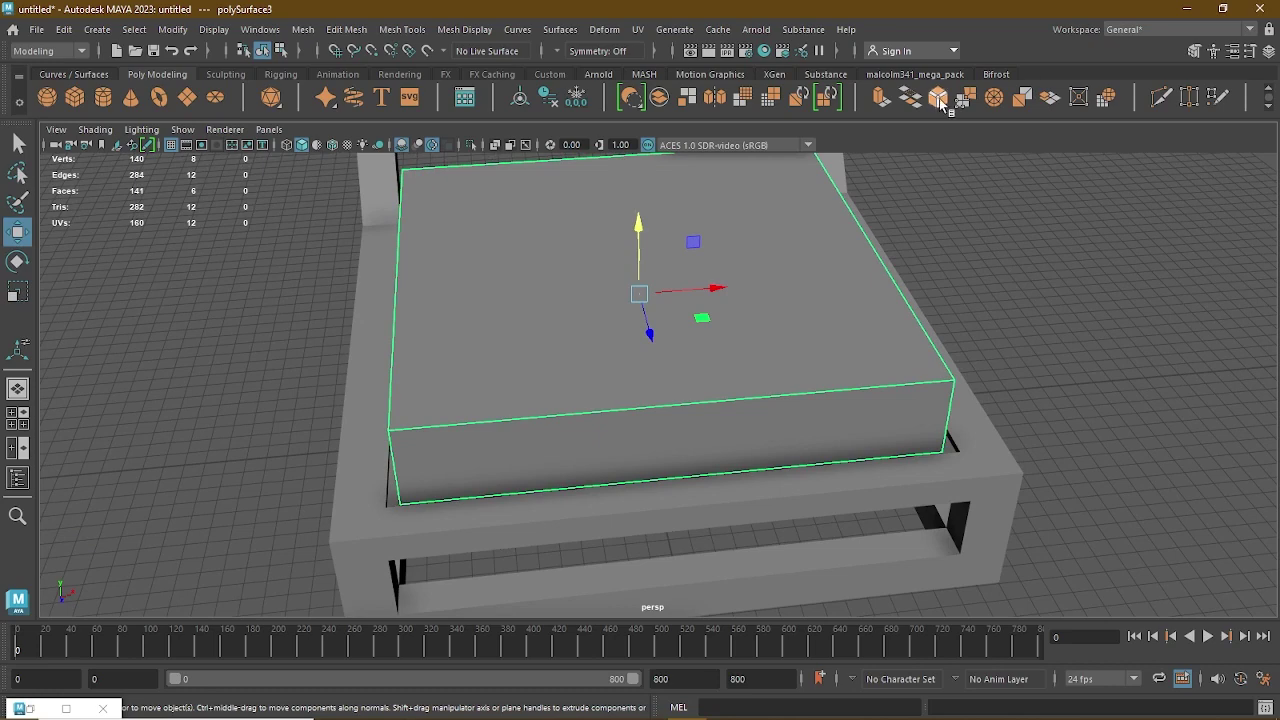
Step: Bevel all edges of the cushion block narrowly and undo the trial smoothing
left_click(939, 100)
left_click_drag(150, 236, 123, 233)
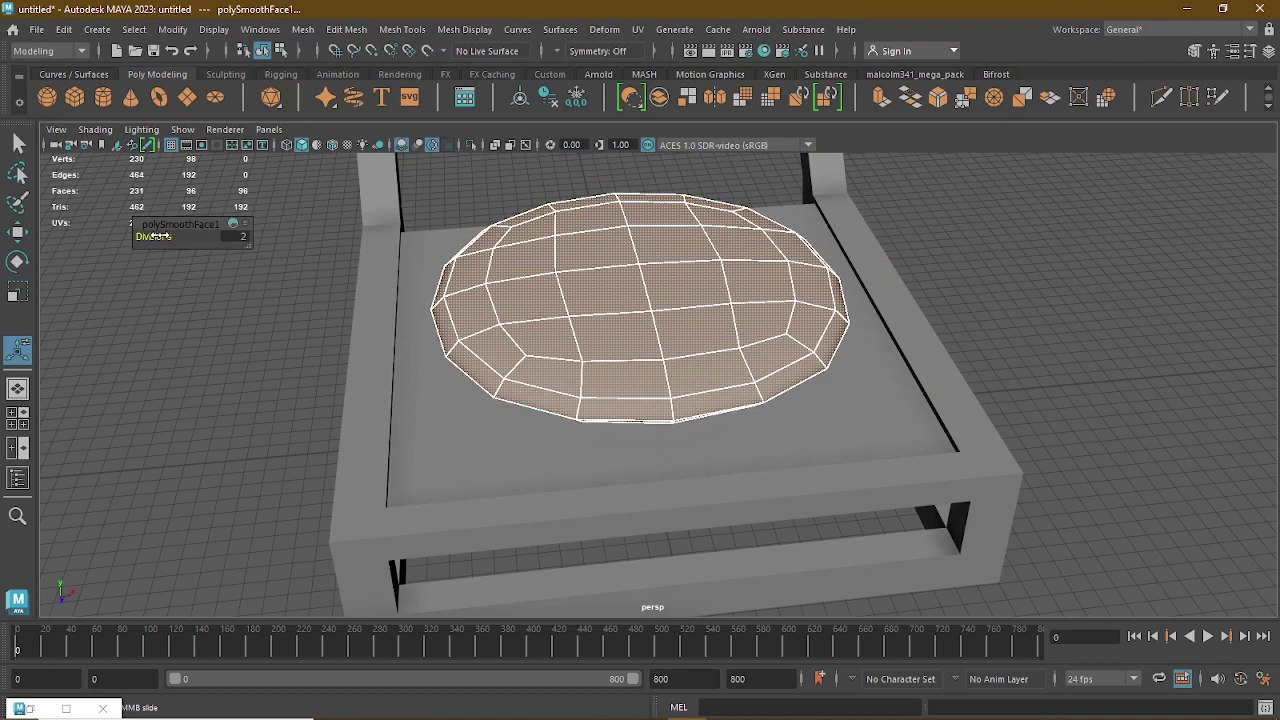
key("ctrl+z")
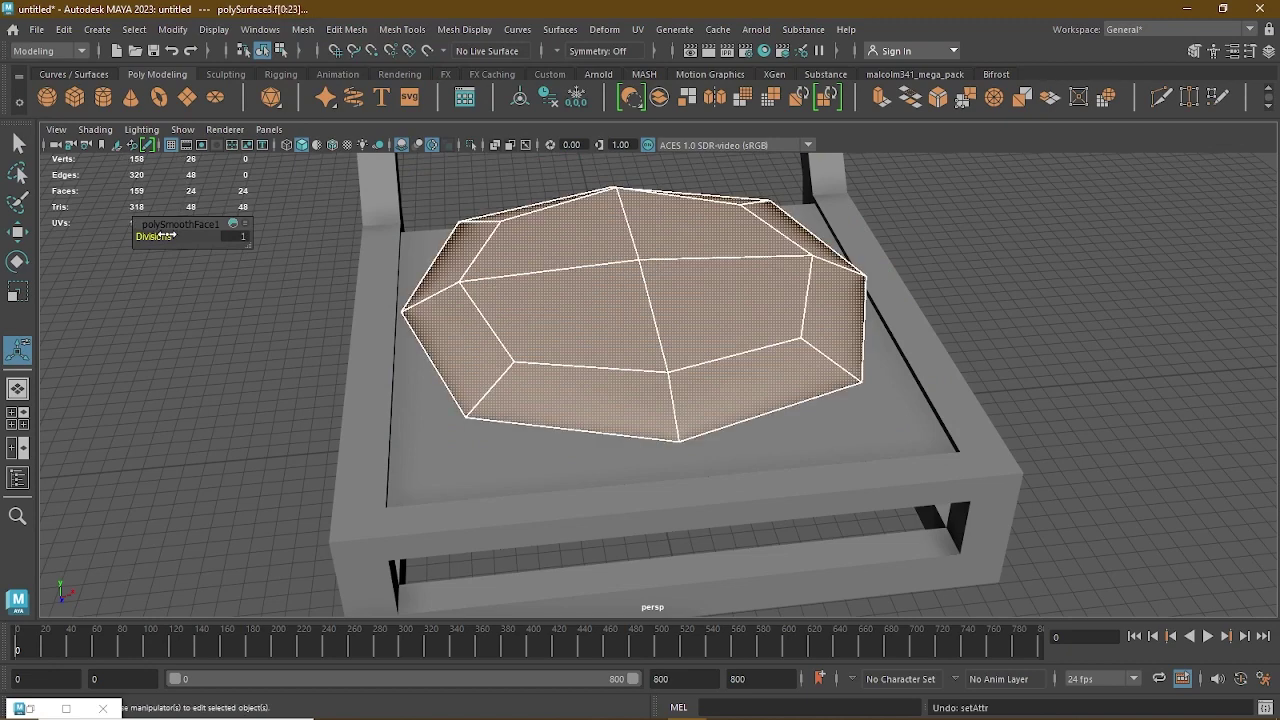
key("ctrl+z")
right_click_drag(428, 234, 505, 214)
Step: Select the narrow bevel face loops around the top and bottom edges of the cushion block
left_click_drag(601, 305, 883, 174, "alt")
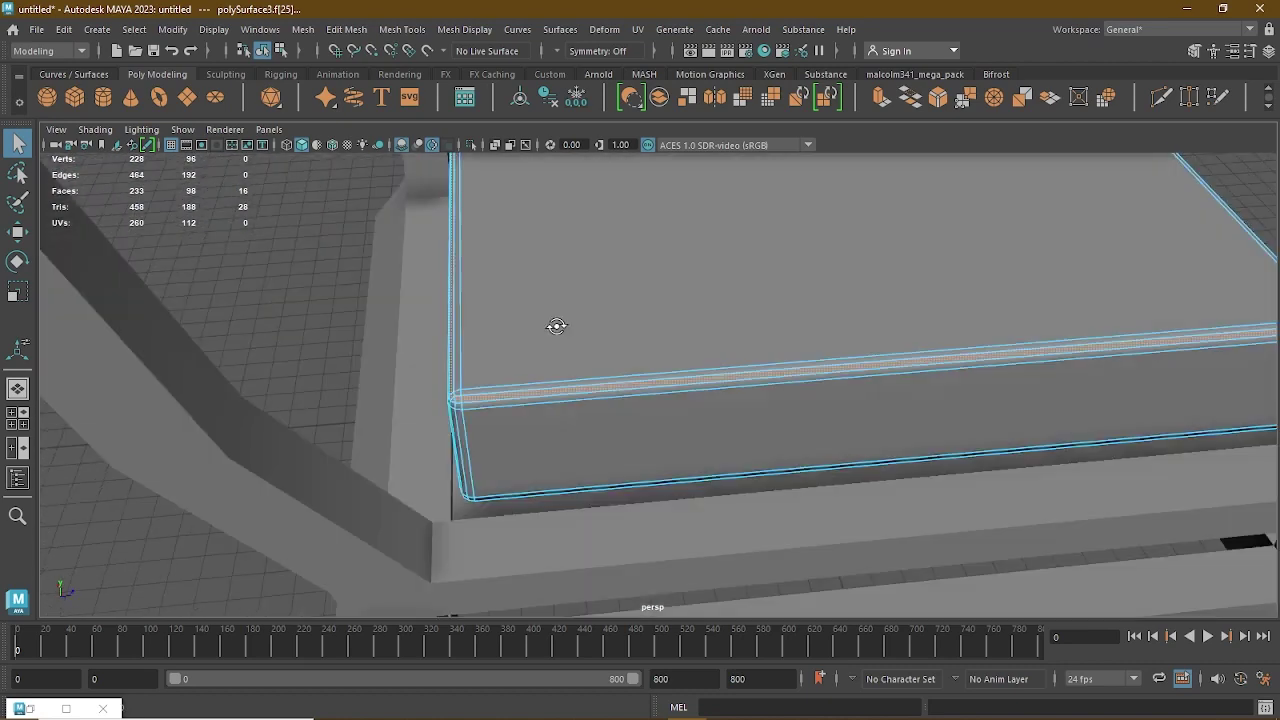
right_click_drag(557, 323, 657, 410, "alt")
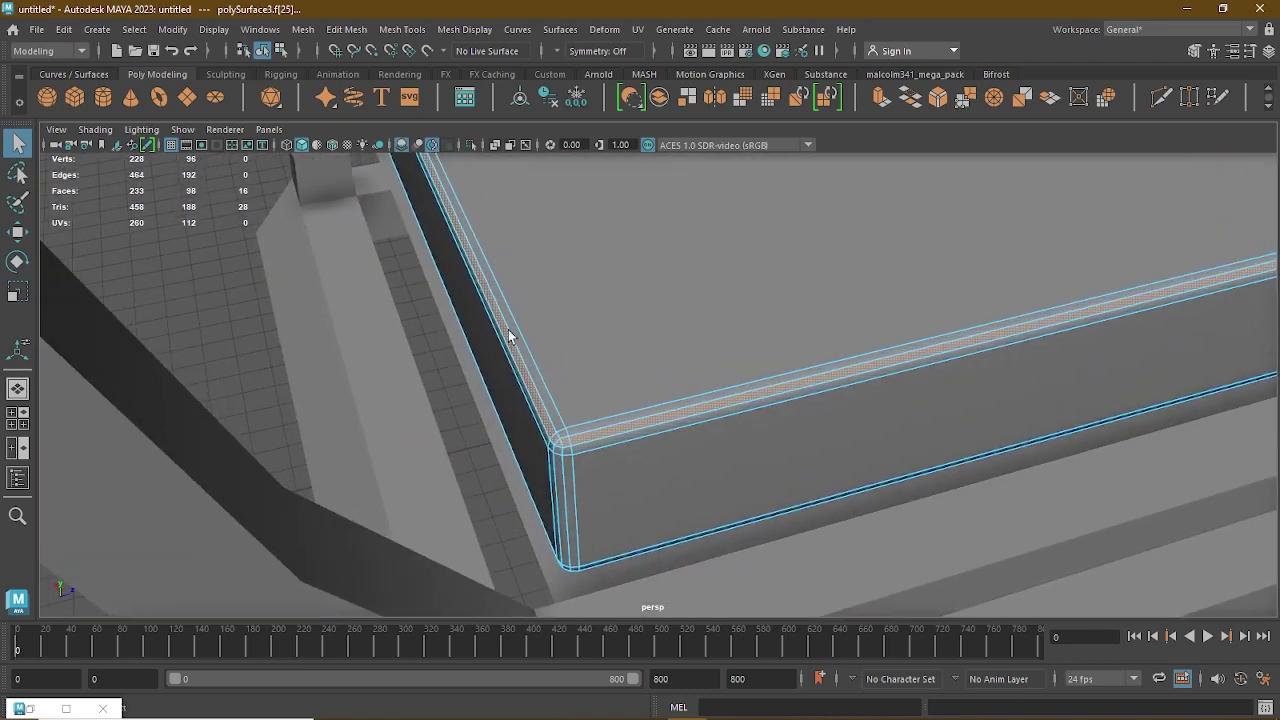
left_click_drag(508, 329, 654, 223, "alt")
middle_click_drag(654, 223, 641, 257, "alt")
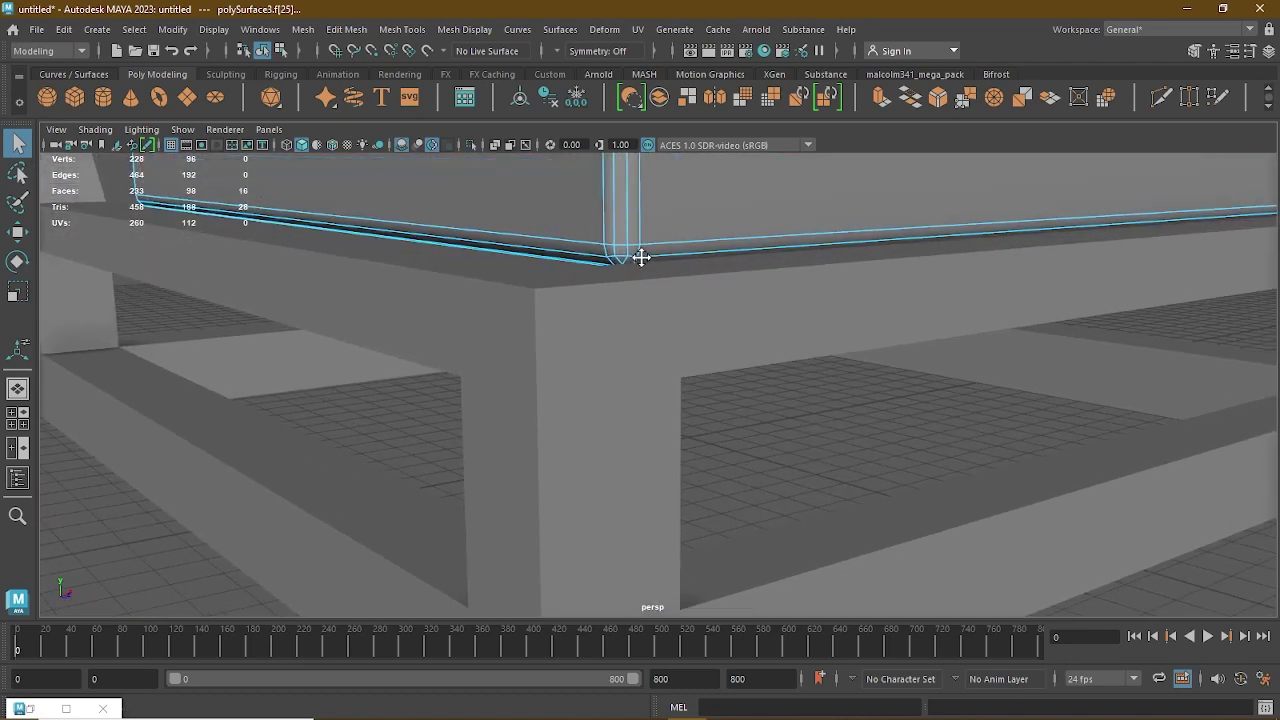
scroll(606, 226, "up", 3)
left_click(591, 210, "shift")
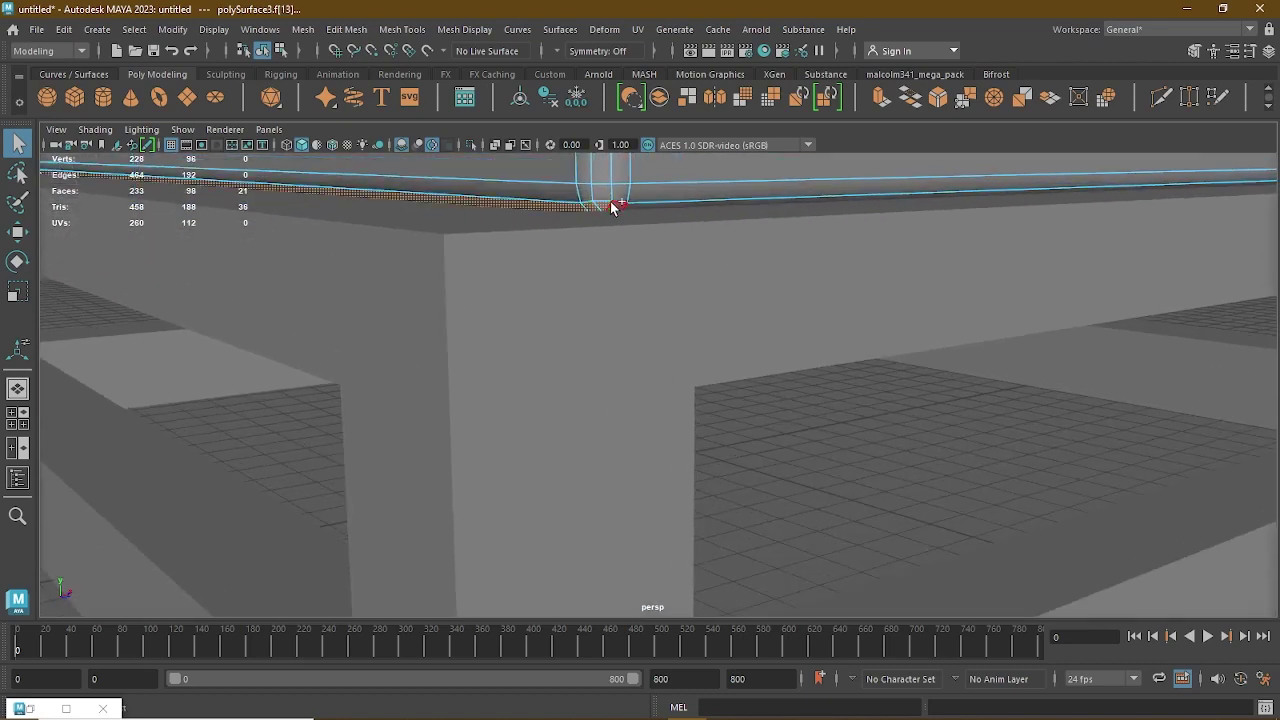
left_click(635, 207, "shift")
scroll(840, 263, "down", 6)
left_click_drag(840, 263, 849, 323, "alt")
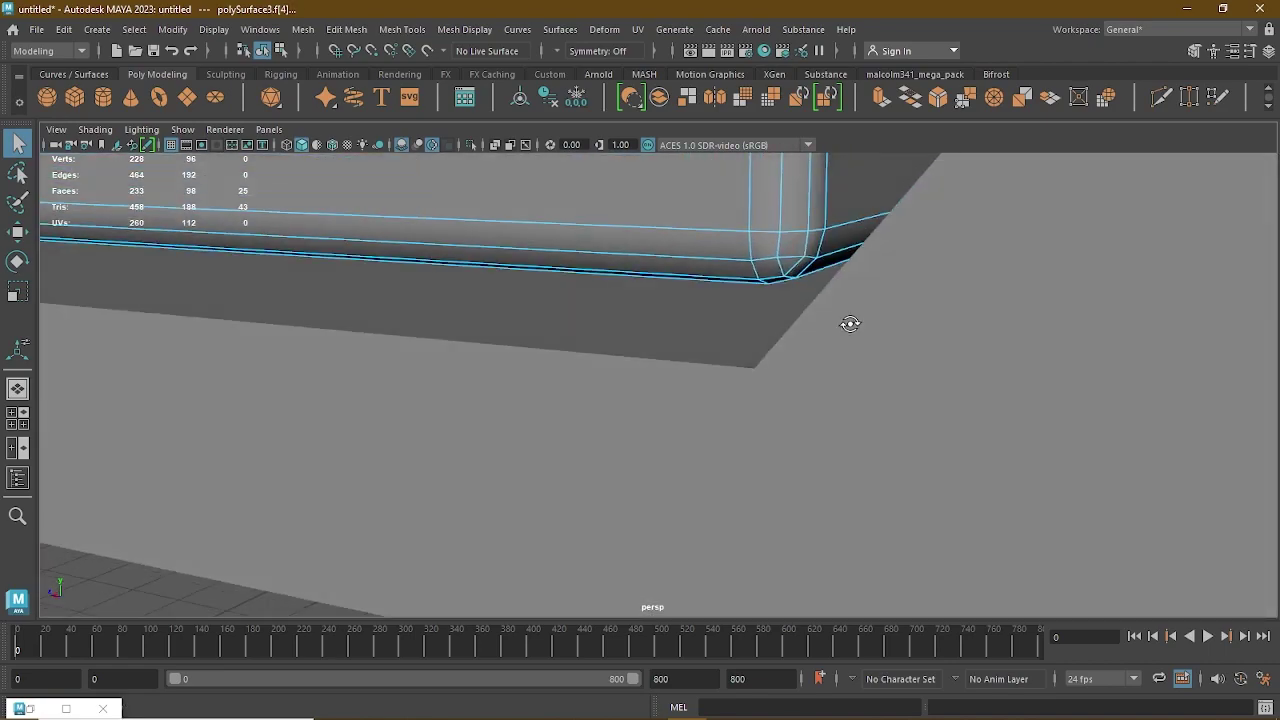
double_click(767, 269, "shift")
double_click(803, 268, "shift")
right_click_drag(907, 281, 391, 270, "alt")
left_click_drag(391, 270, 703, 326, "alt")
Step: Extrude the selected bevel faces with a thickness of 0.08 to form the cushion's piping
key("ctrl+e")
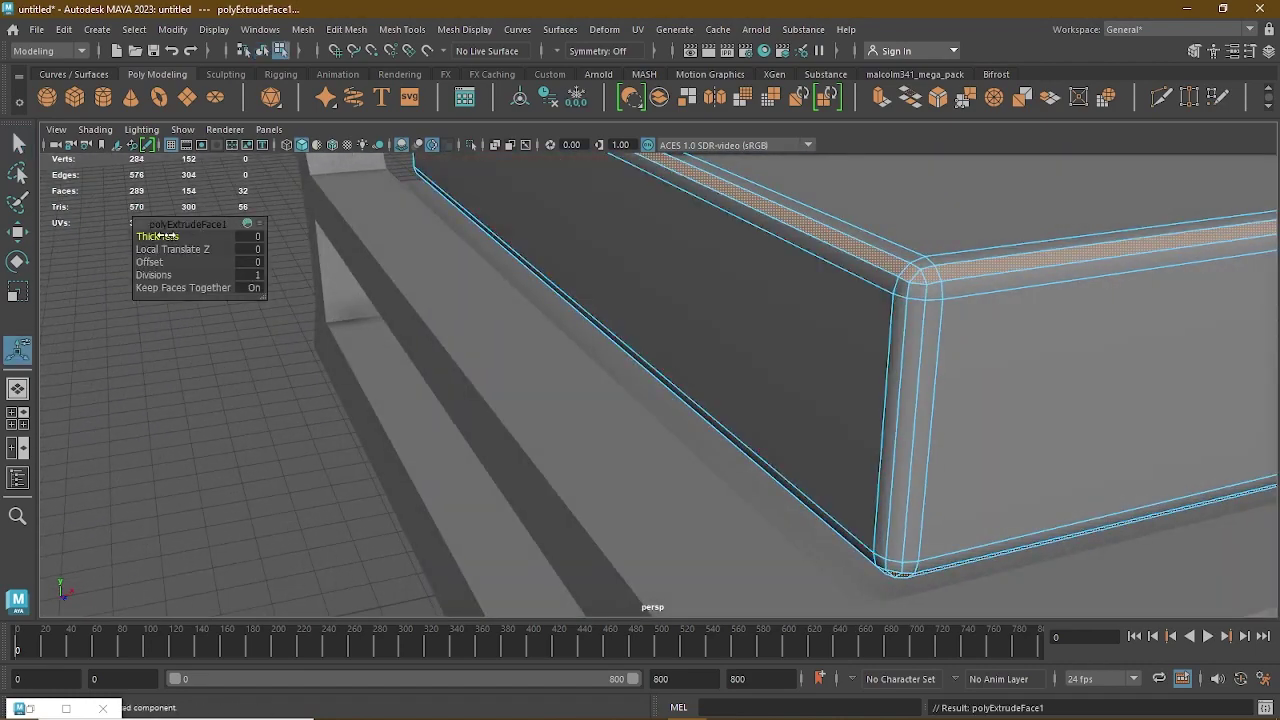
left_click_drag(166, 236, 174, 236)
right_click_drag(819, 266, 916, 227)
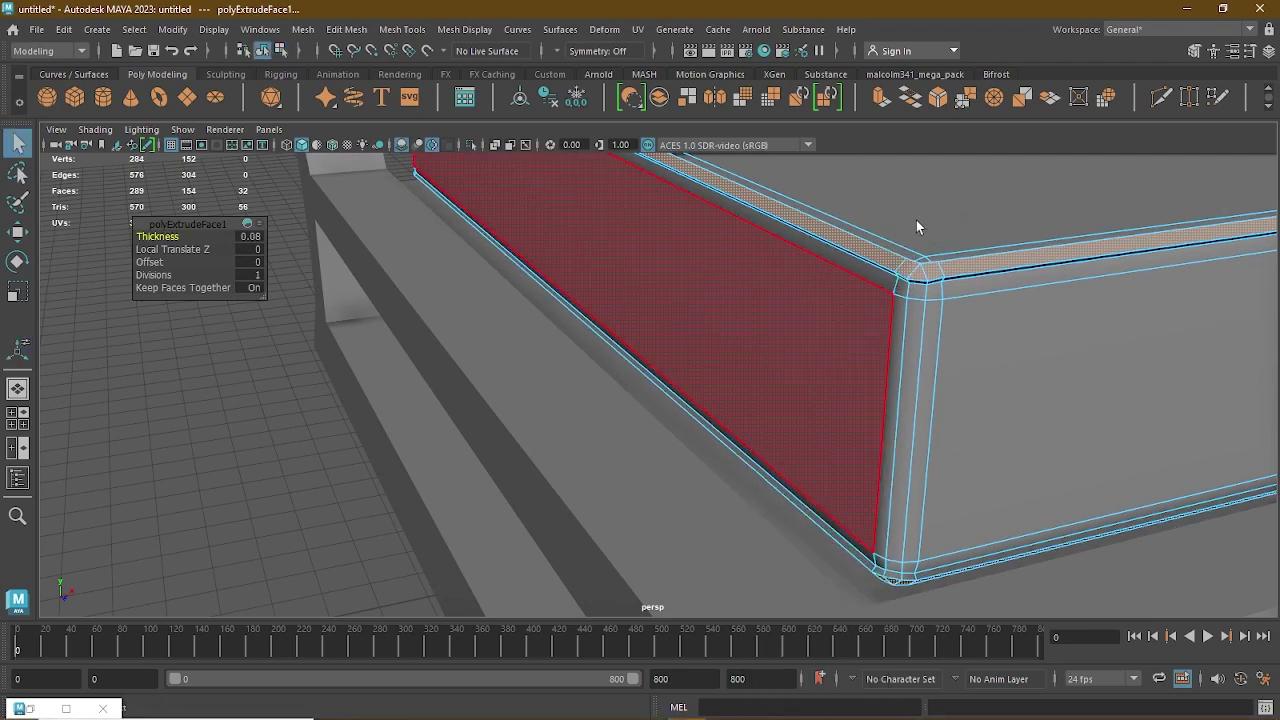
Step: Preview the cushion block smoothed and examine its topology with the wireframe overlay
scroll(916, 227, "down", 5)
scroll(650, 367, "down", 5)
left_click_drag(650, 367, 756, 378, "alt")
left_click(756, 378)
key("2")
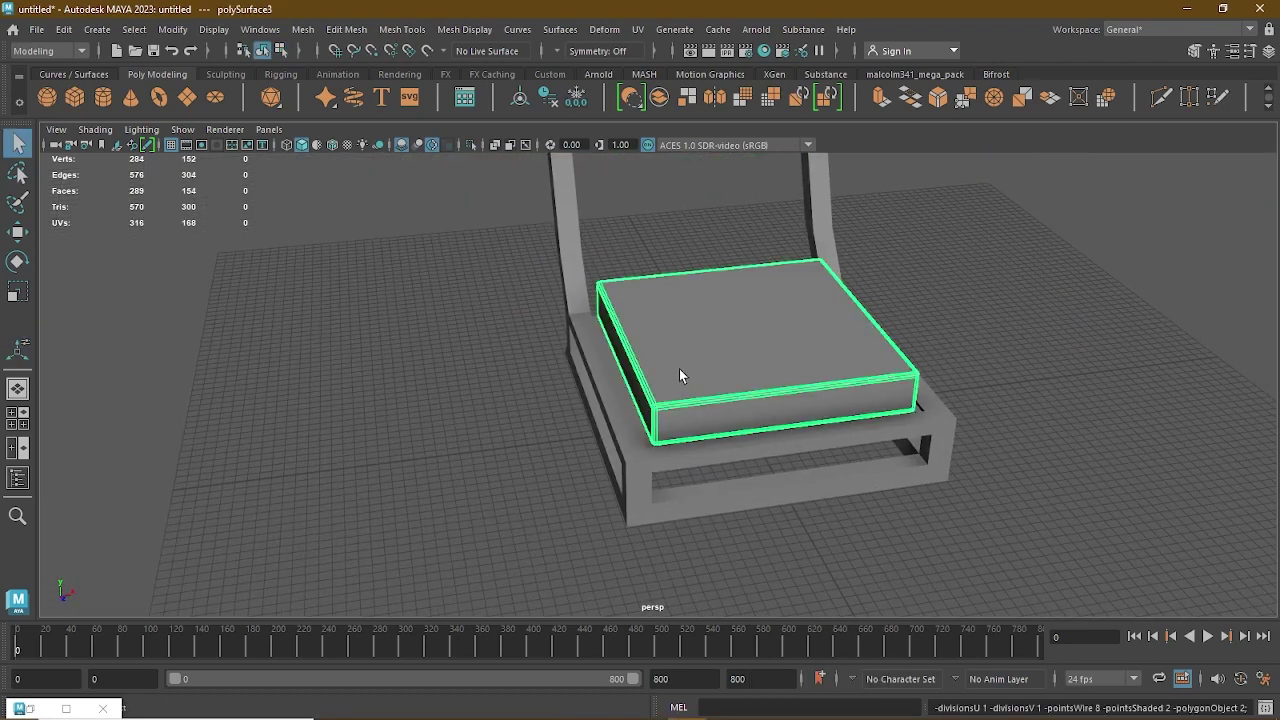
left_click(957, 350)
left_click(333, 145)
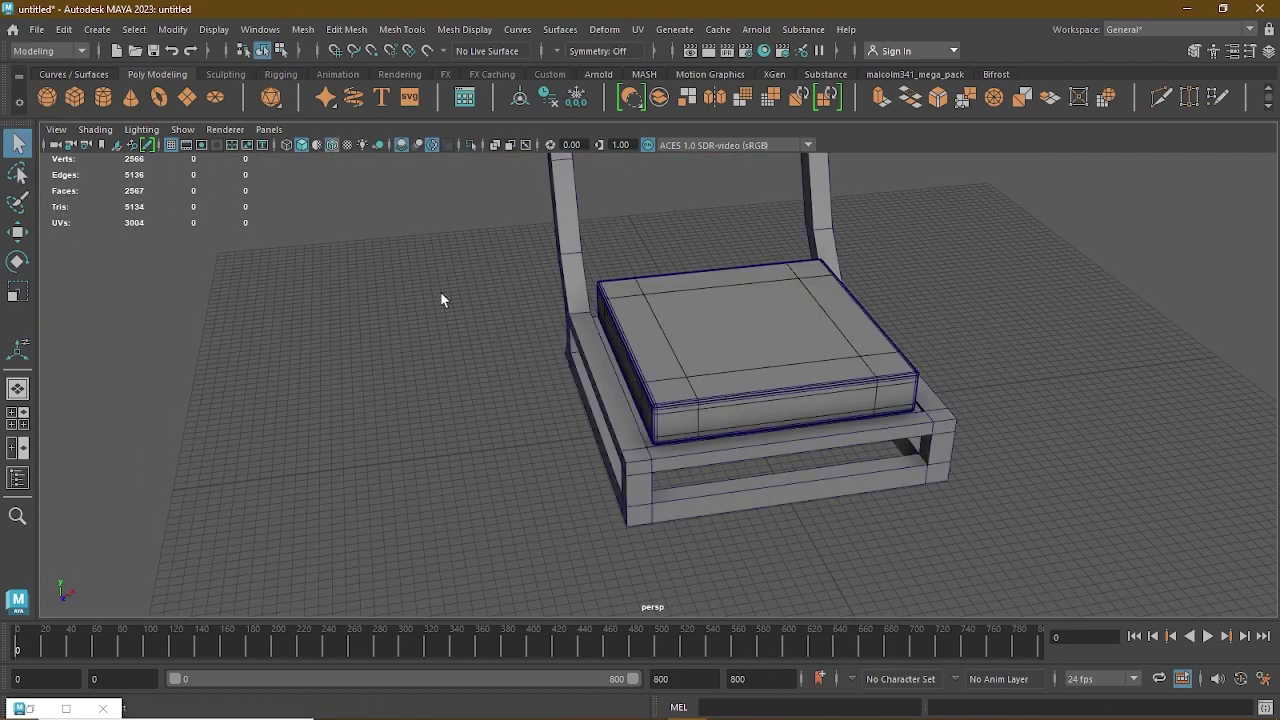
left_click(333, 145)
left_click_drag(560, 420, 631, 382, "alt")
scroll(631, 382, "up", 4)
left_click_drag(735, 362, 778, 395, "alt")
Step: Return the cushion block to unsmoothed display and apply mesh Smooth with 2 divisions
left_click(797, 344)
key("1")
left_click_drag(797, 344, 753, 331, "alt")
left_click(302, 29)
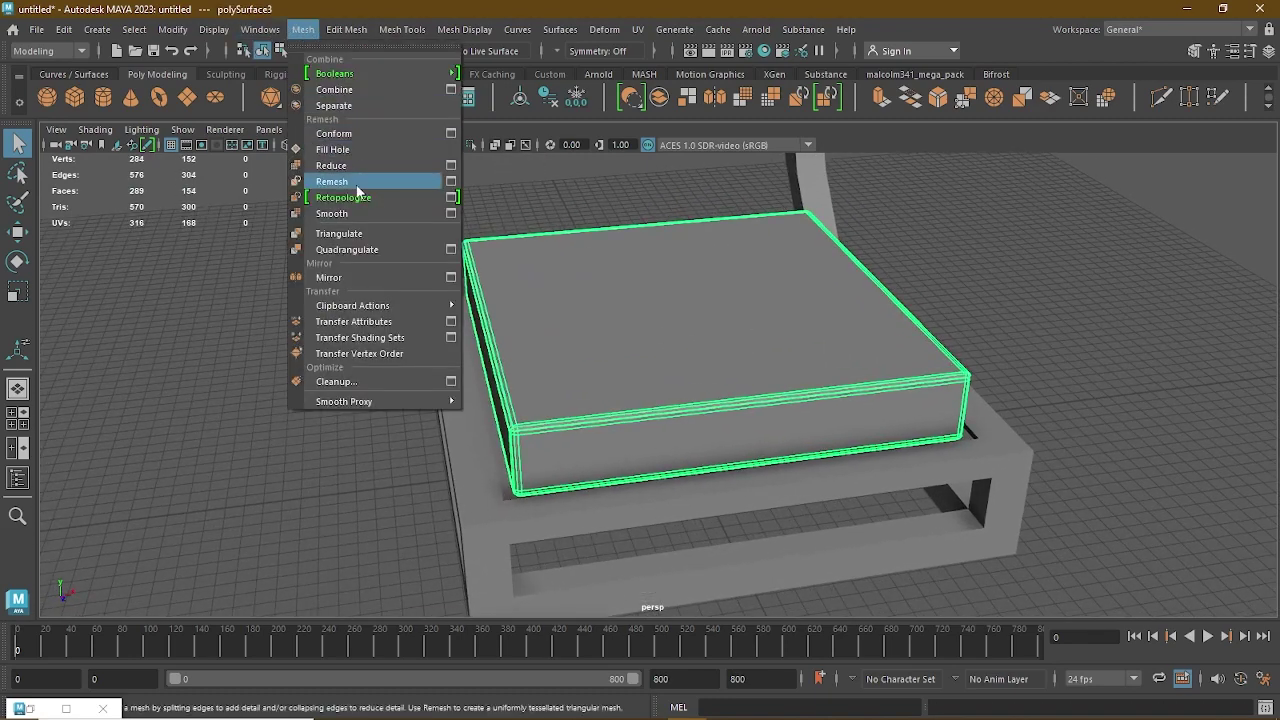
left_click(345, 211)
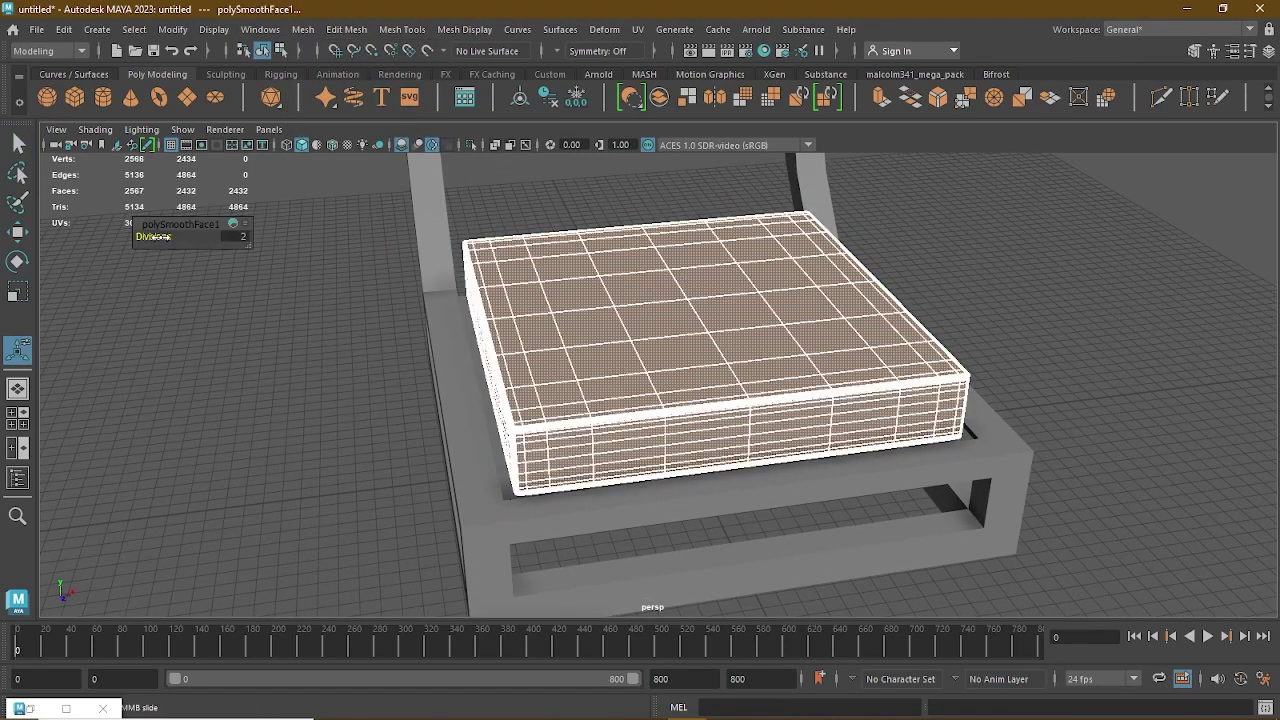
right_click_drag(571, 272, 632, 238)
left_click_drag(651, 357, 685, 308, "alt")
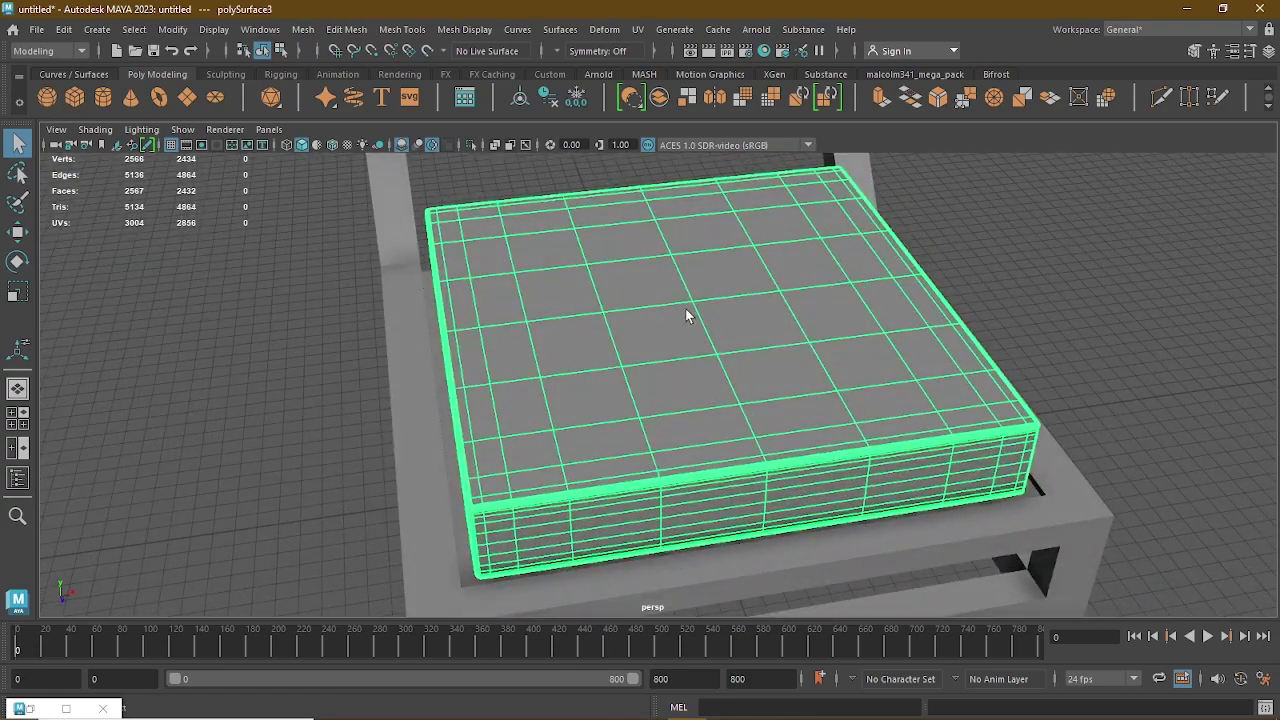
Step: Shape the cushion's top surface gently by its vertices with soft selection enabled
right_click_drag(693, 324, 685, 305)
key("b")
mouse_move(685, 305)
left_mouse_down("alt")
mouse_move(731, 334)
mouse_move(680, 300)
left_mouse_up("alt")
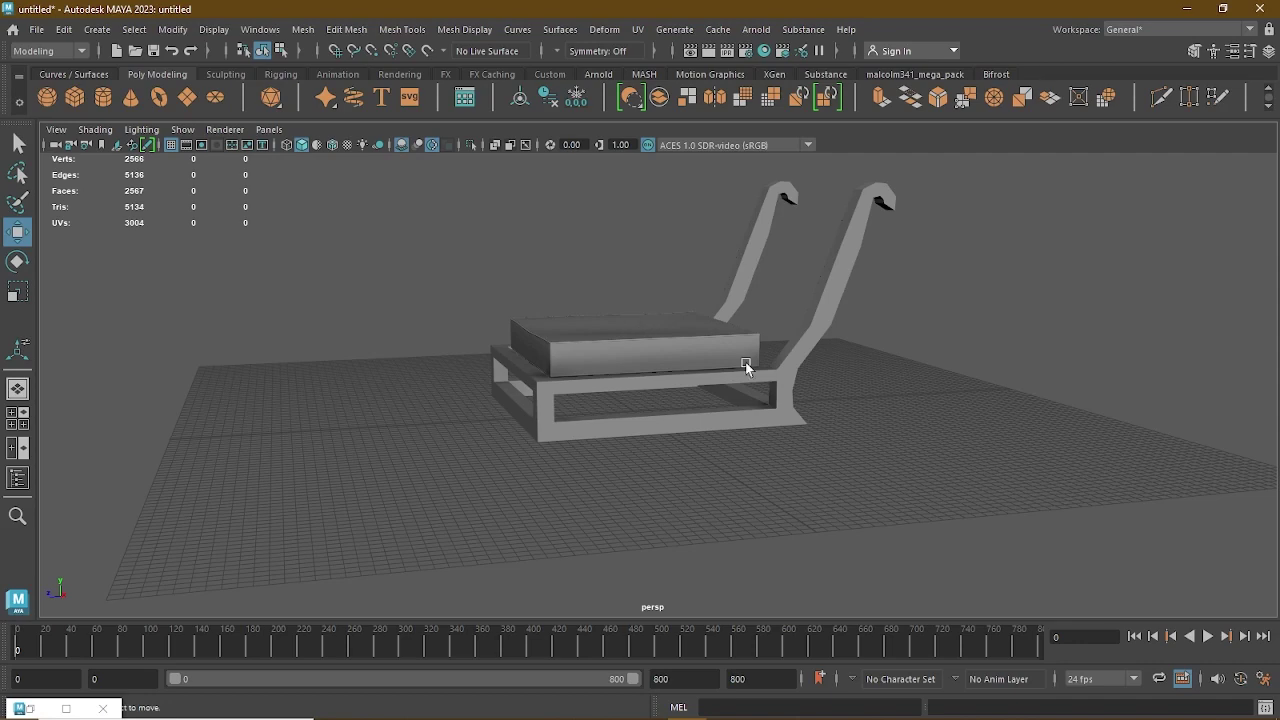
scroll(780, 368, "up", 3)
left_click(815, 372)
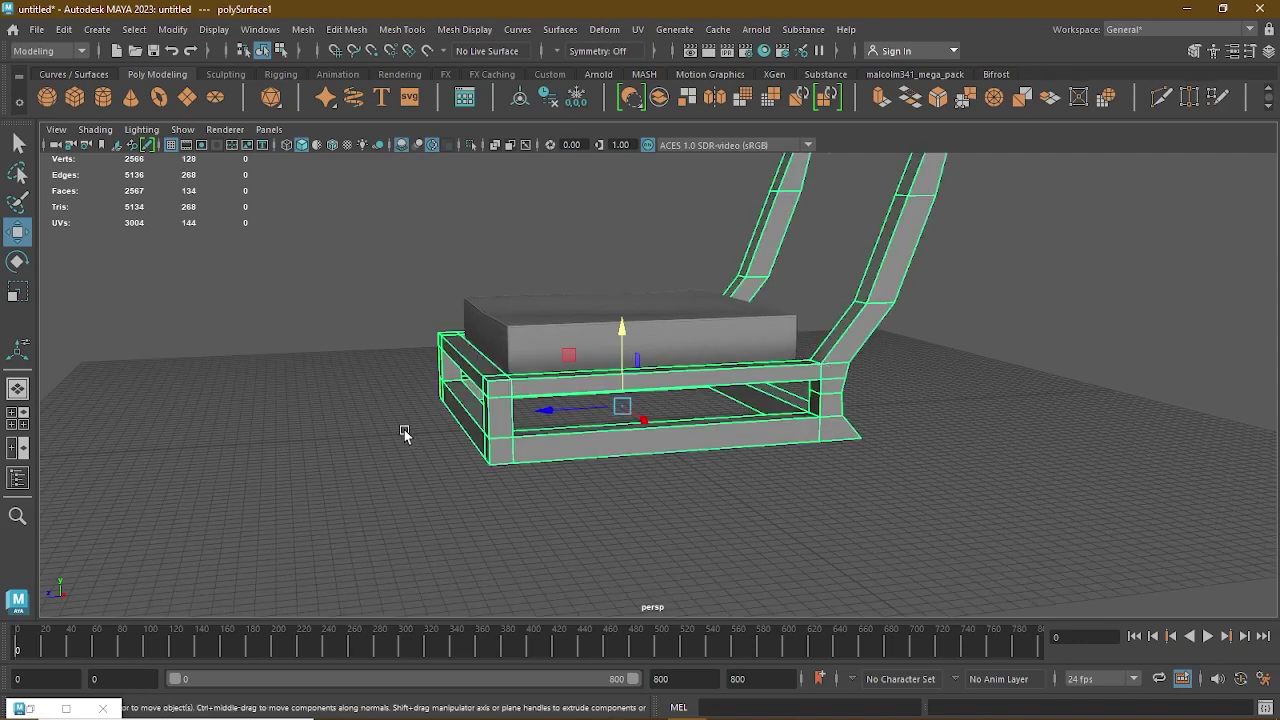
left_click_drag(503, 407, 741, 462, "alt")
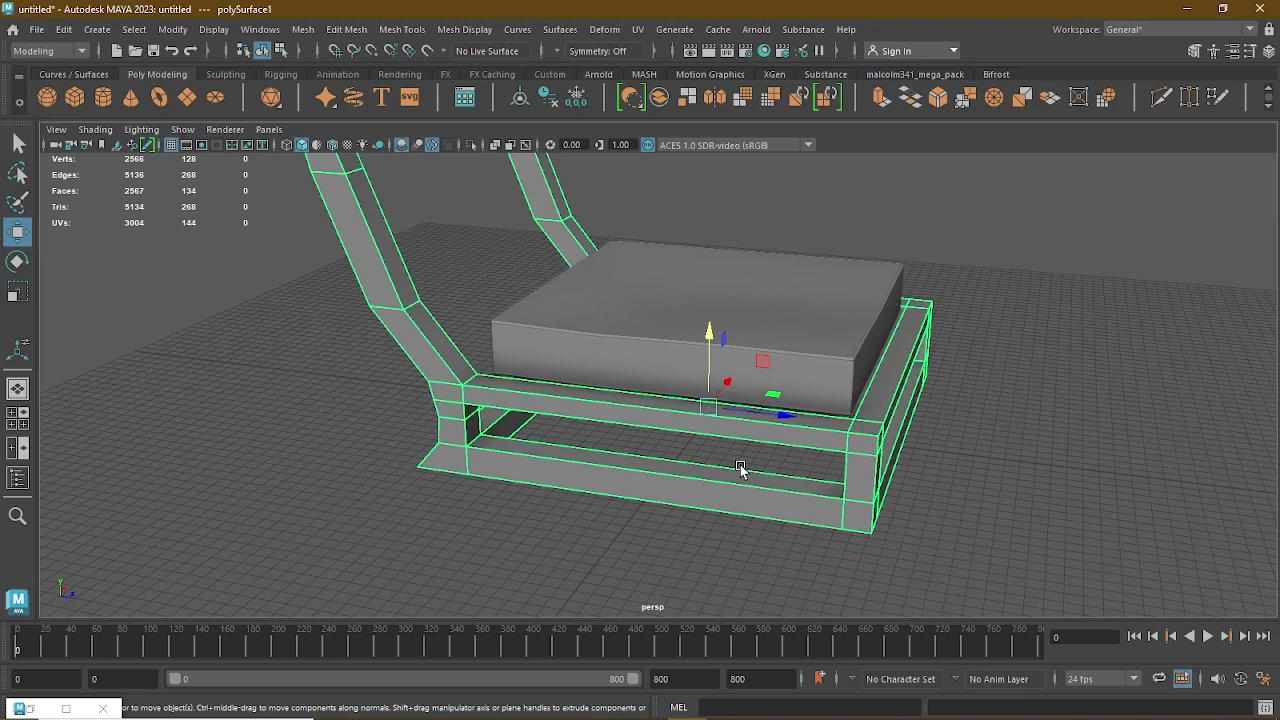
left_click_drag(786, 471, 814, 477, "alt")
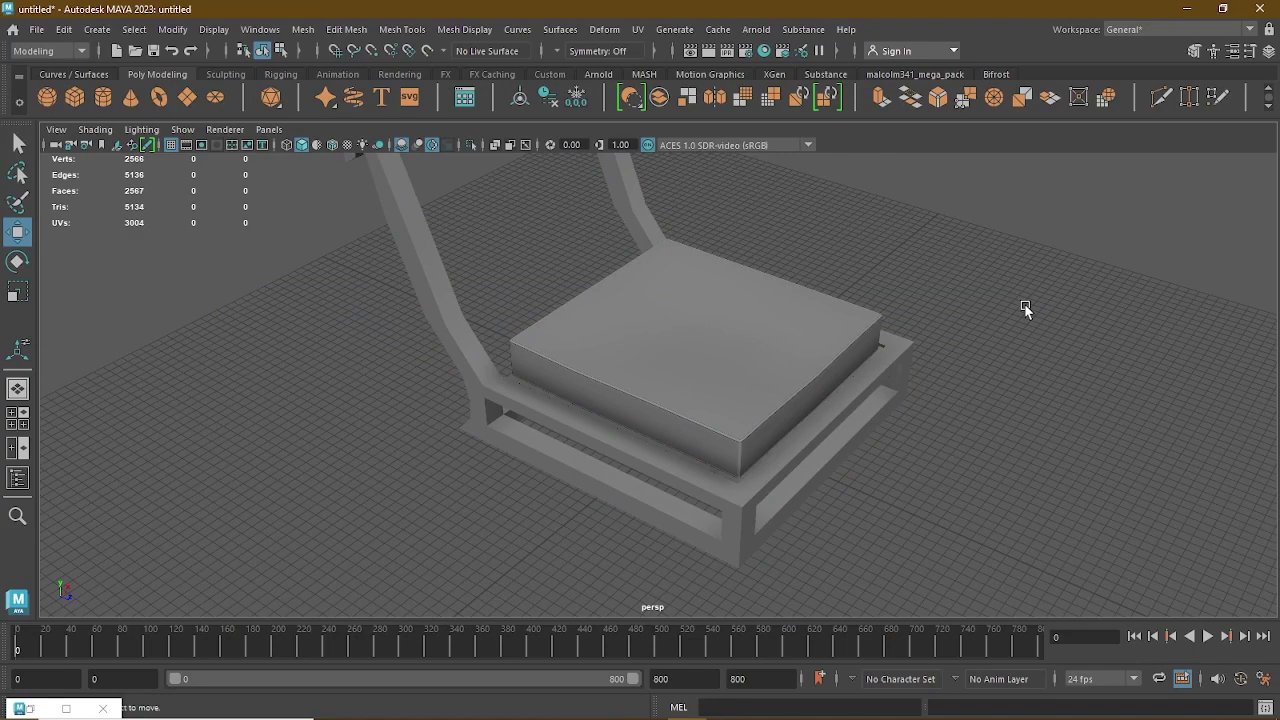
left_click_drag(426, 381, 620, 363, "alt")
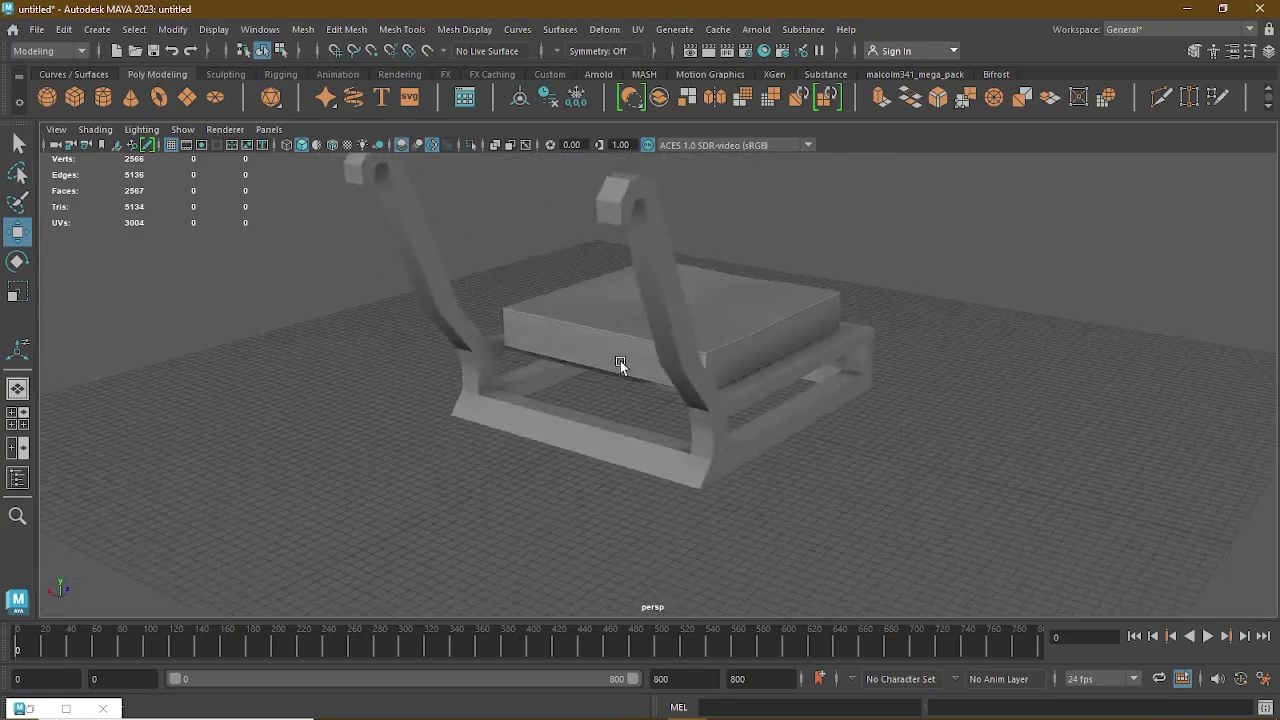
Step: Isolate the chair frame and select its edges for beveling
left_click(620, 363)
left_click_drag(737, 354, 667, 351, "alt")
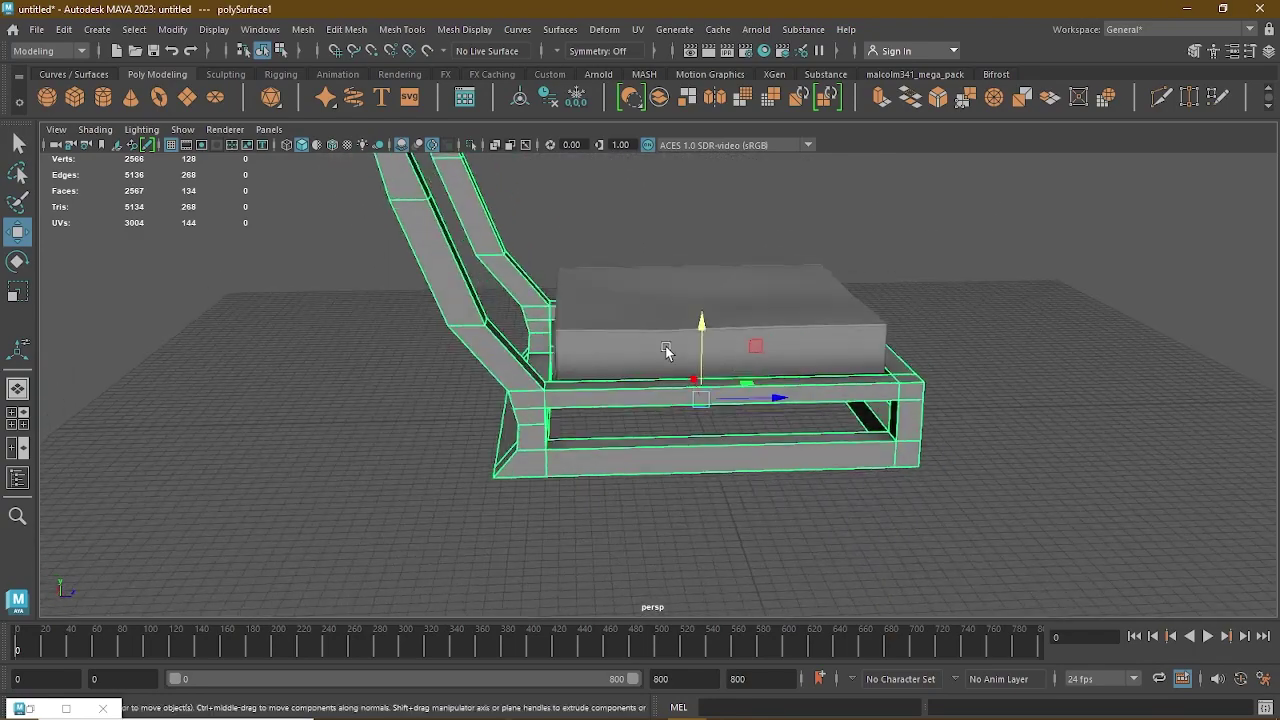
scroll(667, 351, "up", 1)
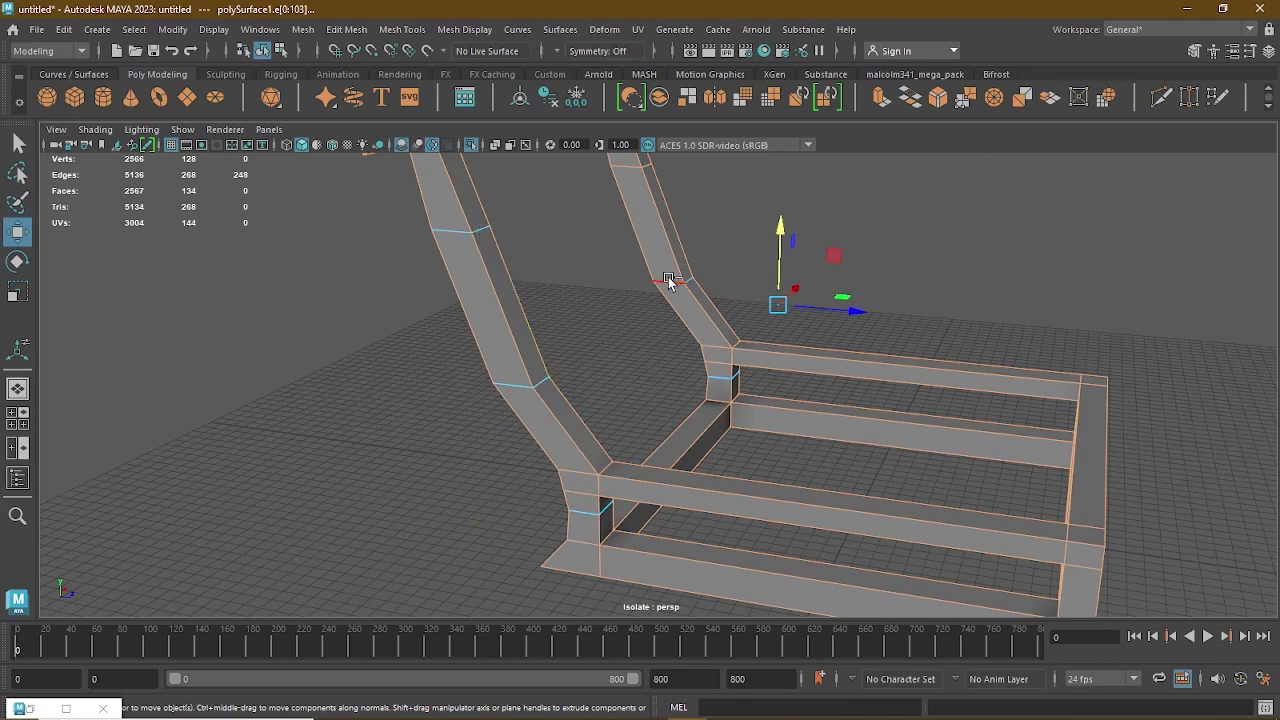
Step: Deselect the edge loops that run across the backrest posts and their curved tips
double_click(629, 172, "ctrl")
scroll(686, 308, "down", 3)
left_click_drag(686, 308, 580, 234, "alt")
scroll(580, 234, "up", 3)
middle_click_drag(580, 234, 606, 280, "alt")
double_click(595, 269, "ctrl")
double_click(601, 248, "ctrl")
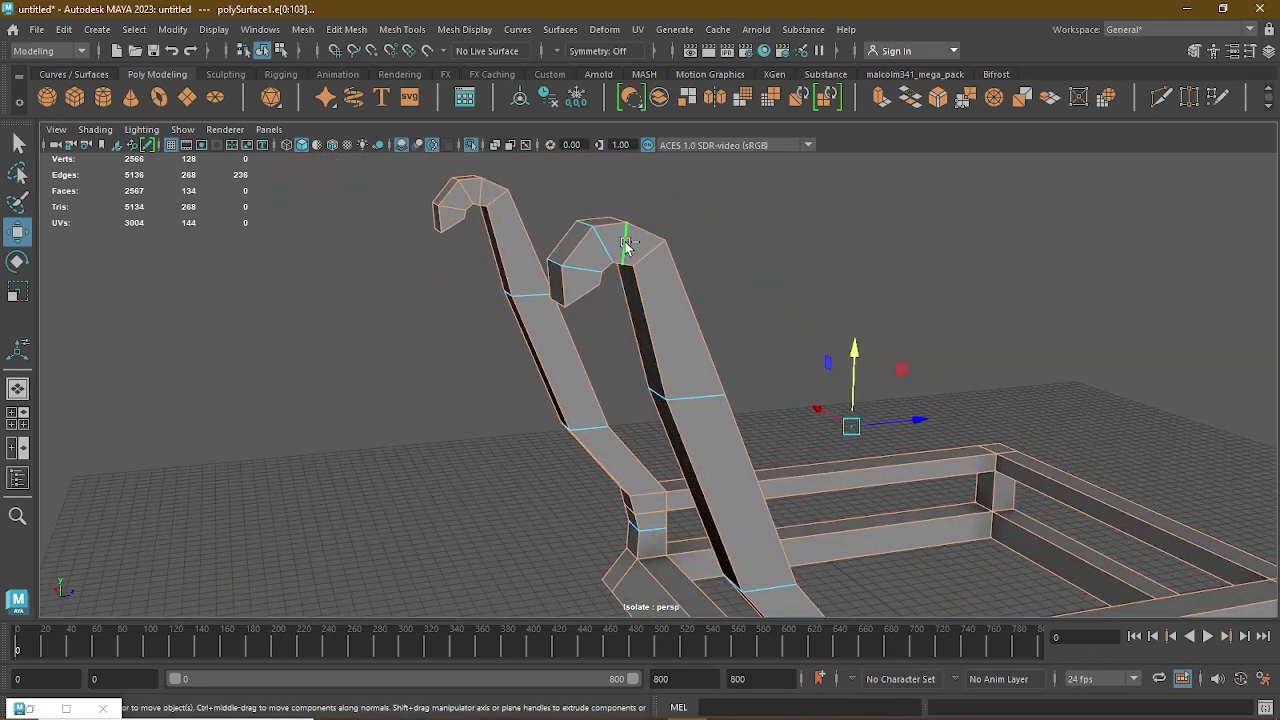
double_click(626, 242, "ctrl")
double_click(604, 246, "ctrl")
double_click(581, 268, "ctrl")
scroll(610, 300, "down", 3)
left_click_drag(581, 268, 738, 406, "alt")
scroll(846, 194, "up", 2)
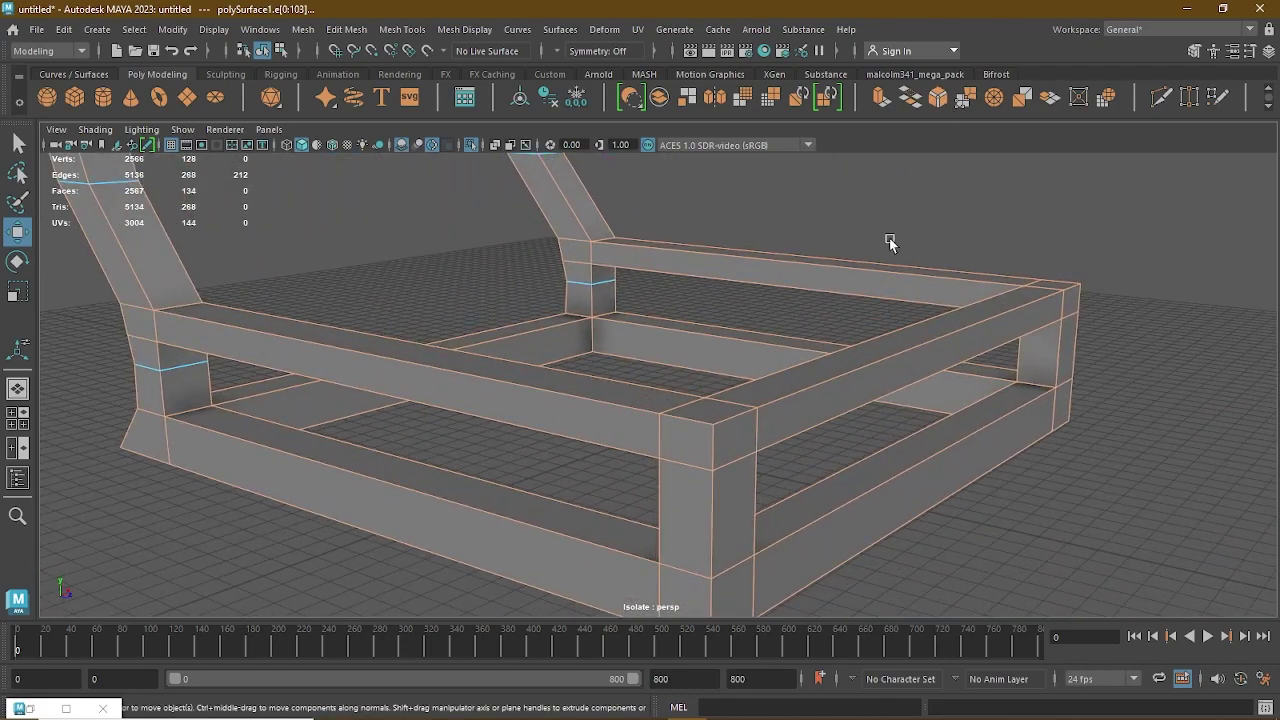
Step: Bevel the selected edges of the chair frame with a narrow width
key("ctrl+b")
left_click_drag(150, 238, 172, 249)
key("q")
Step: Turn on smooth preview for the chair frame and end its isolation to show the cushion again
key("3")
scroll(760, 385, "down", 8)
left_click_drag(770, 388, 710, 370, "alt")
left_click(470, 146)
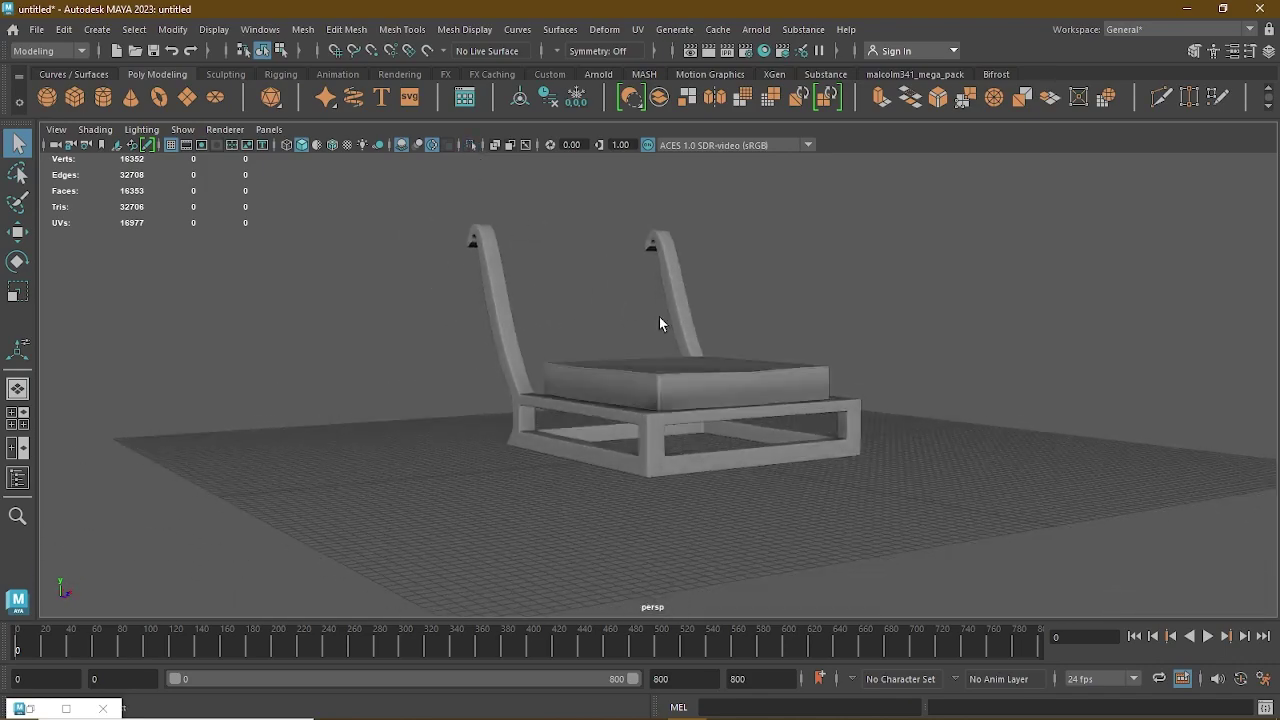
left_click_drag(660, 323, 619, 418, "alt")
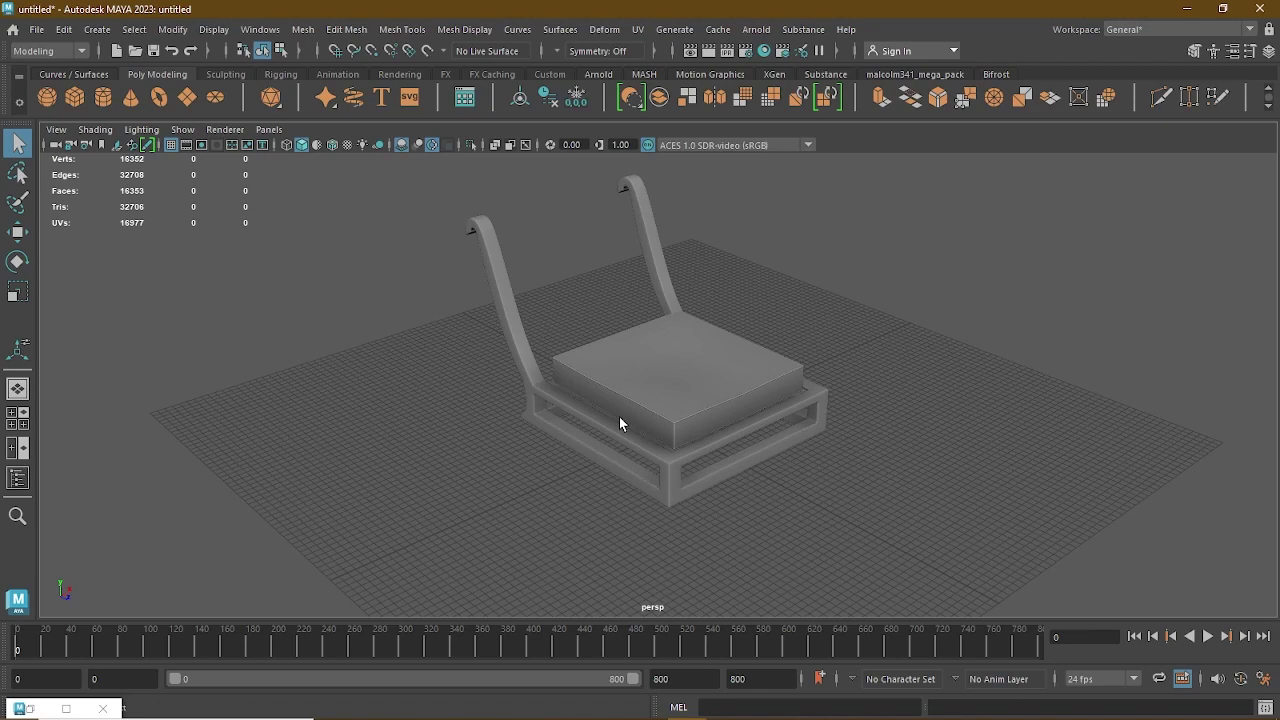
scroll(679, 415, "up", 3)
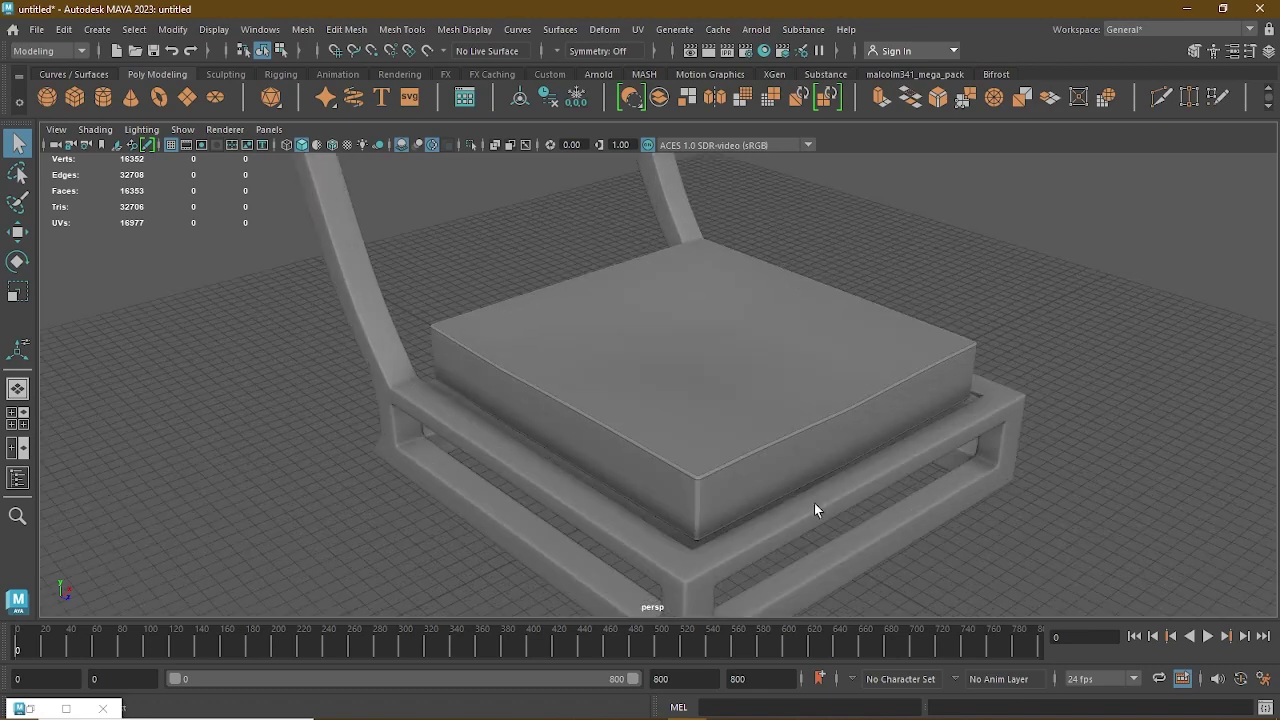